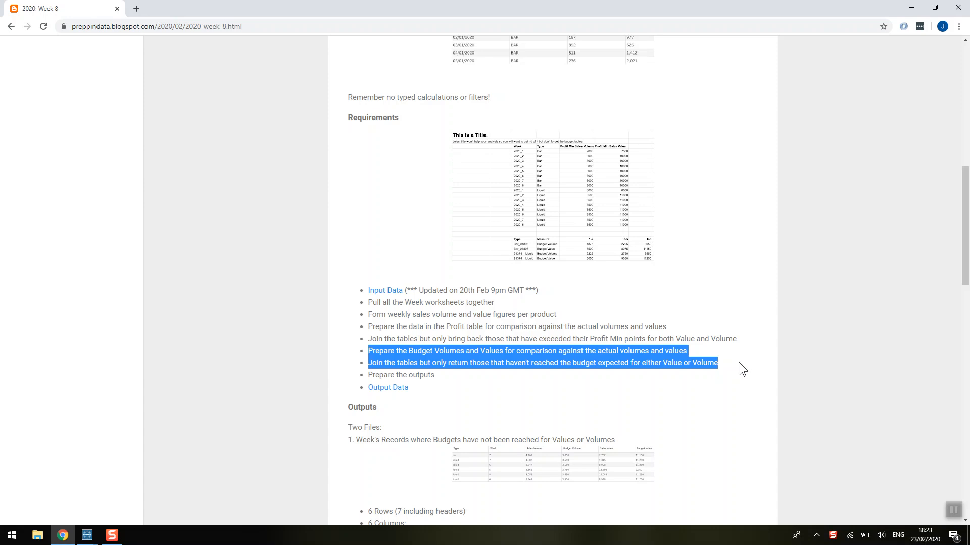
Switch to Tableau Prep Builder and add the Budget C22:G26 table to the flow as a new input.
left_click(431, 366)
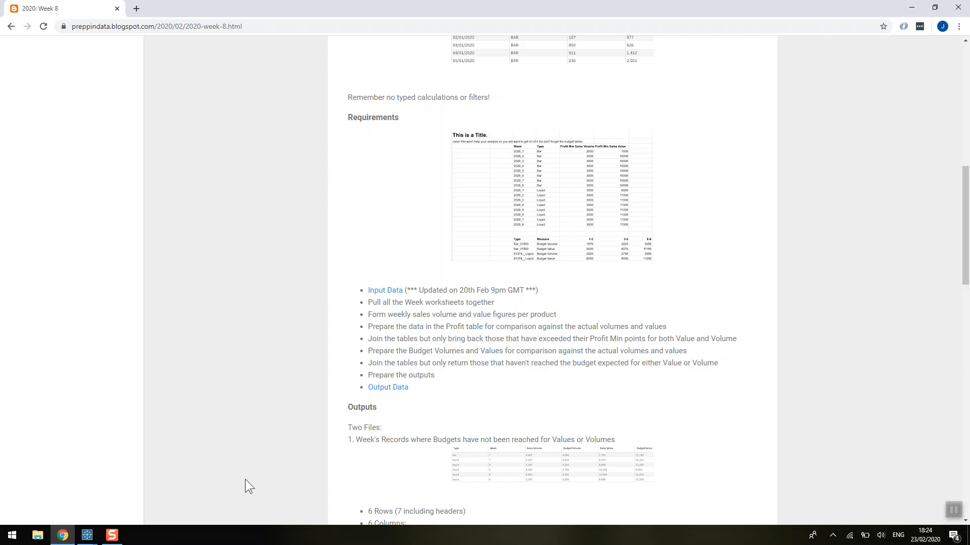
mouse_move(86, 535)
left_click(214, 474)
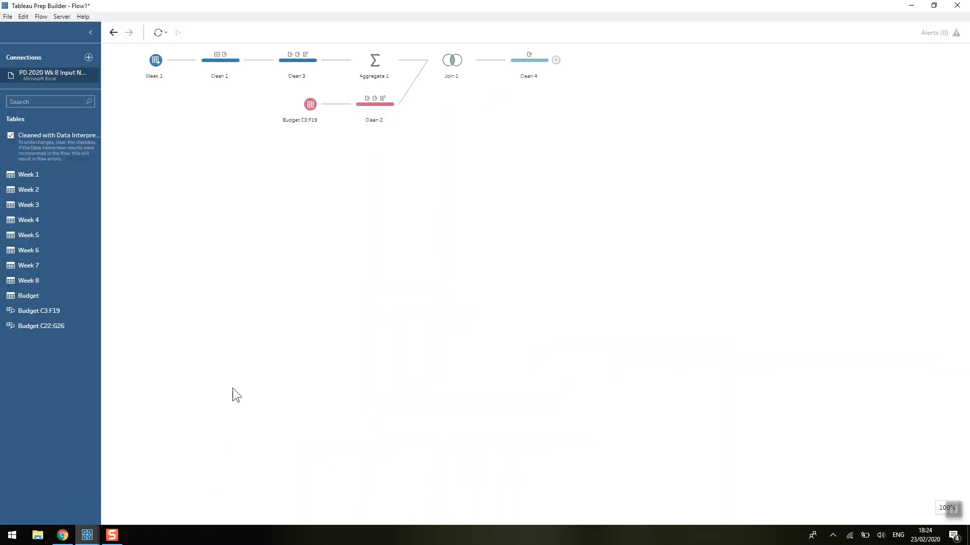
left_click_drag(67, 325, 145, 159)
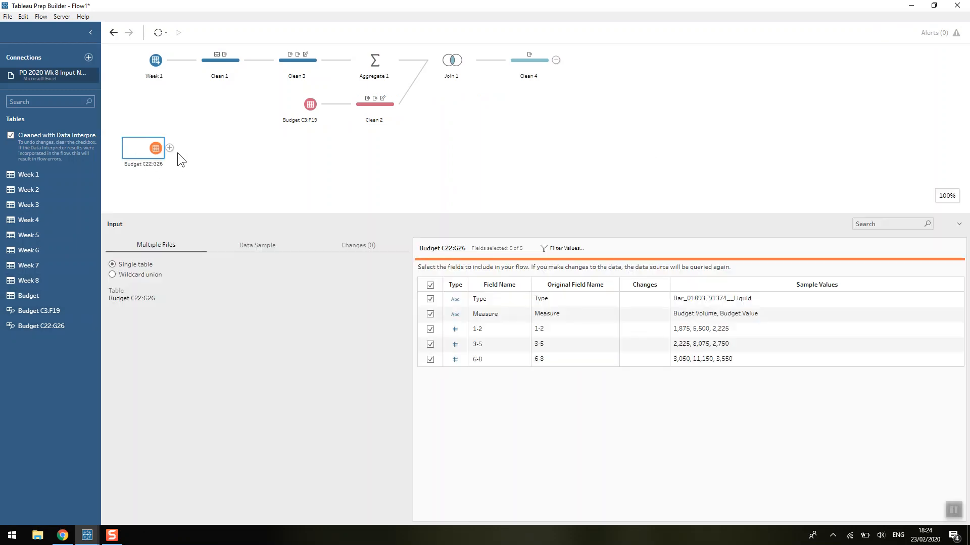
Add a clean step after the Budget C22:G26 input.
left_click(170, 149)
left_click(173, 157)
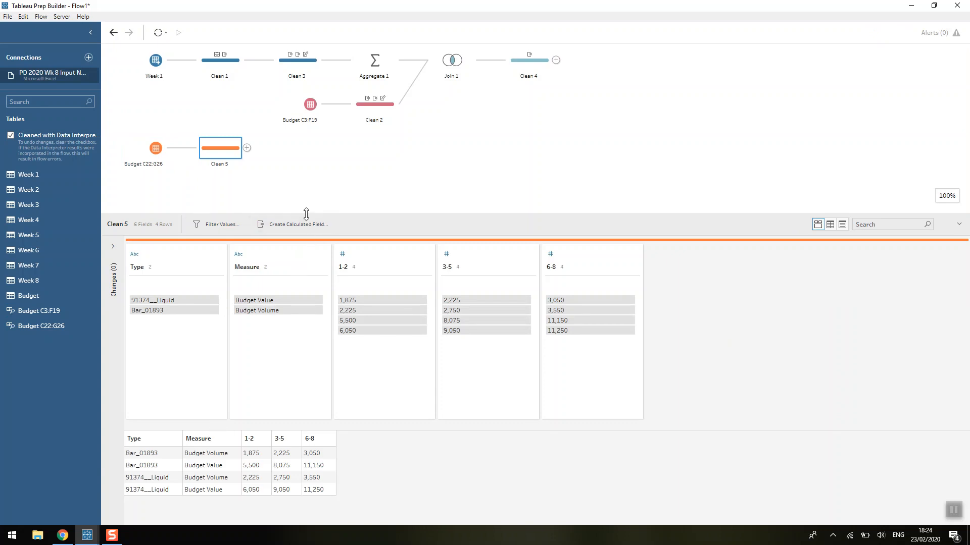
left_click_drag(304, 213, 303, 186)
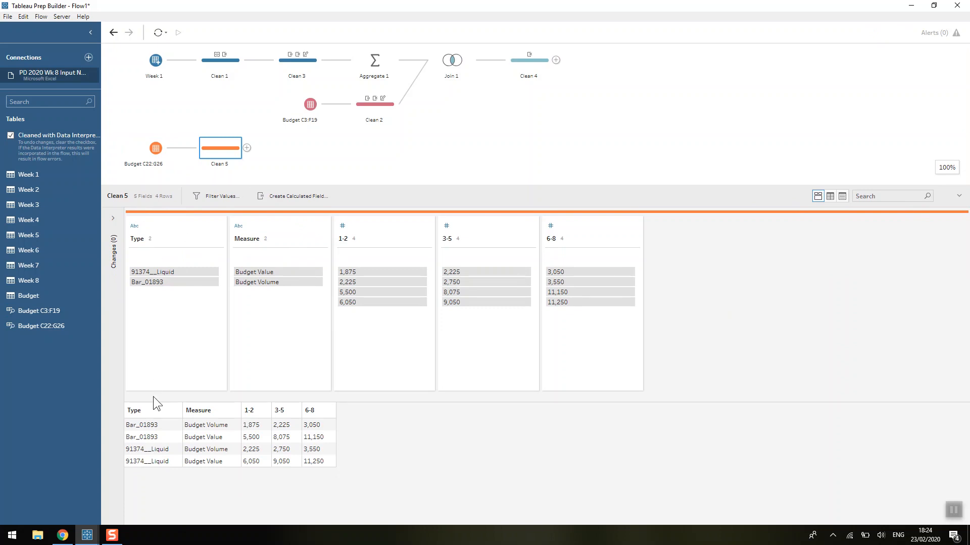
Add a new clean step branching from Aggregate 1.
left_click(372, 63)
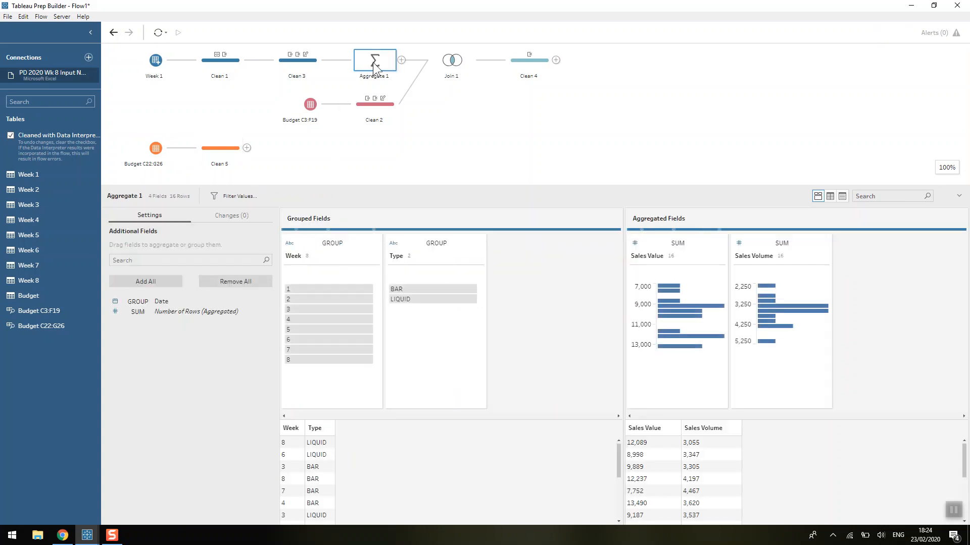
left_click(401, 60)
left_click(418, 76)
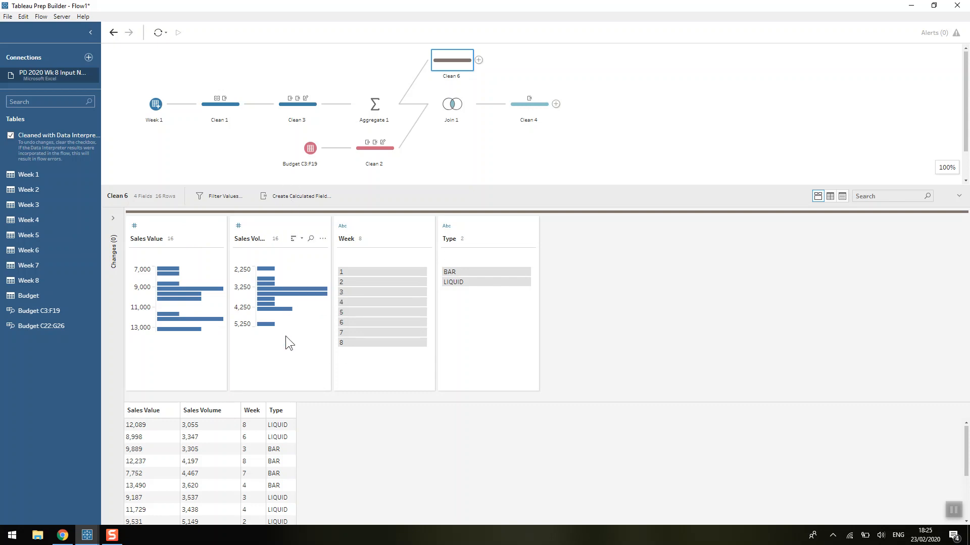
In the budget clean step, remove numbers and then punctuation from the Type field.
left_click_drag(362, 184, 361, 244)
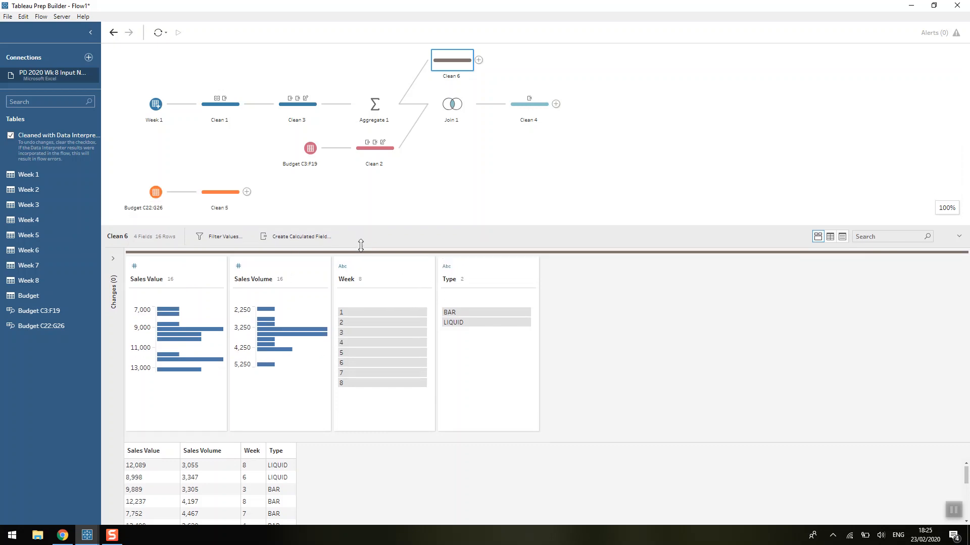
left_click(212, 194)
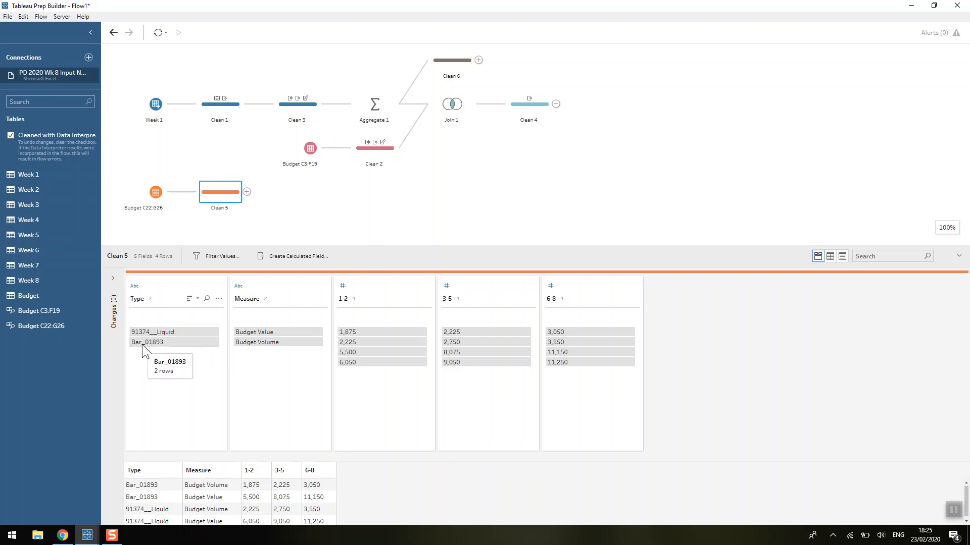
left_click(450, 61)
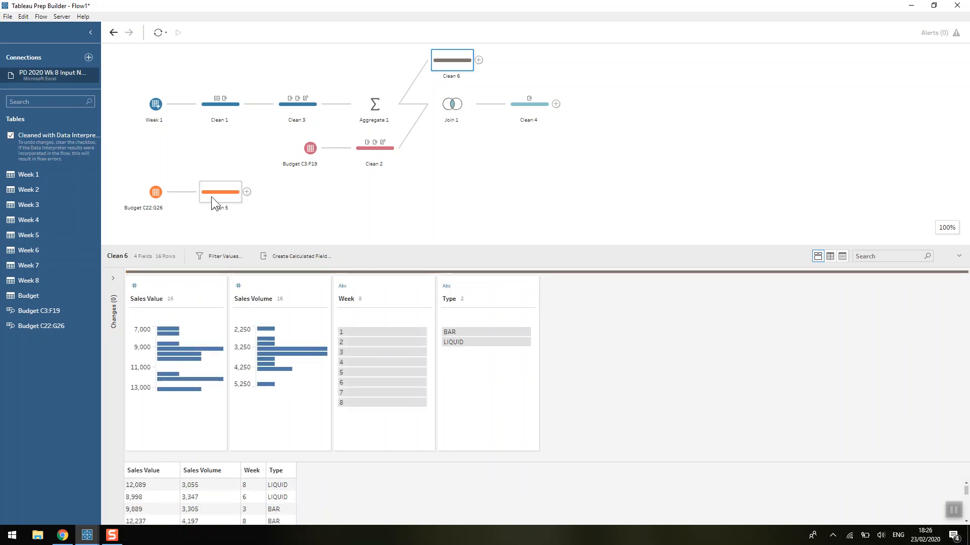
left_click(217, 211)
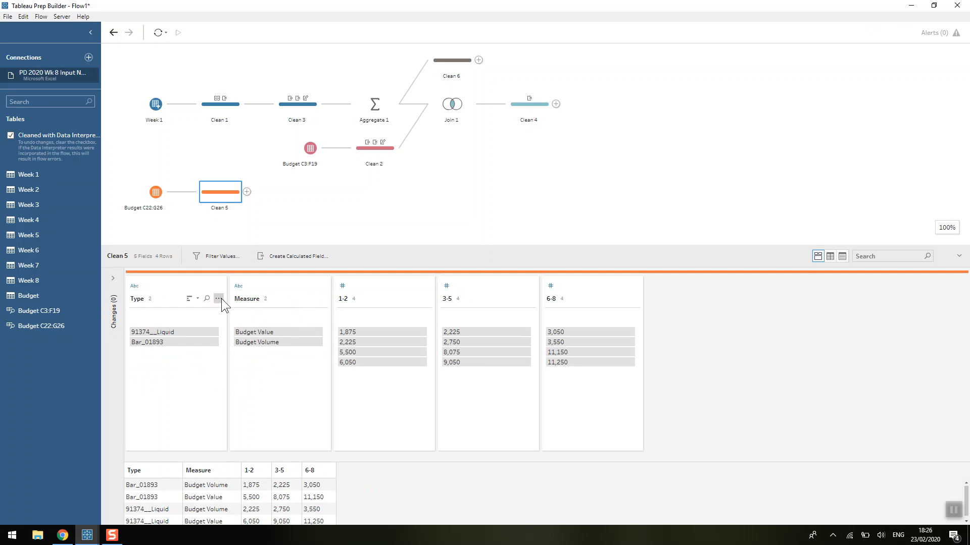
left_click(218, 298)
mouse_move(241, 327)
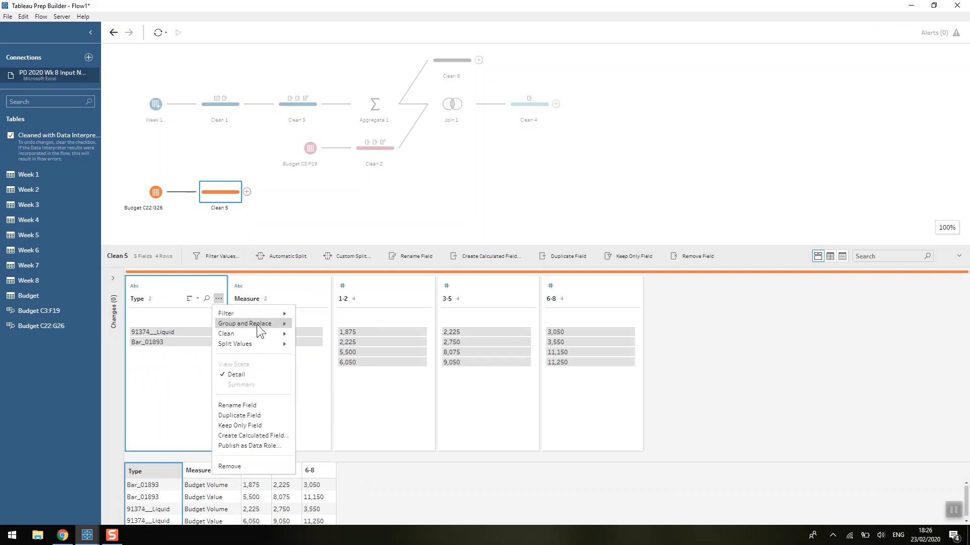
mouse_move(280, 332)
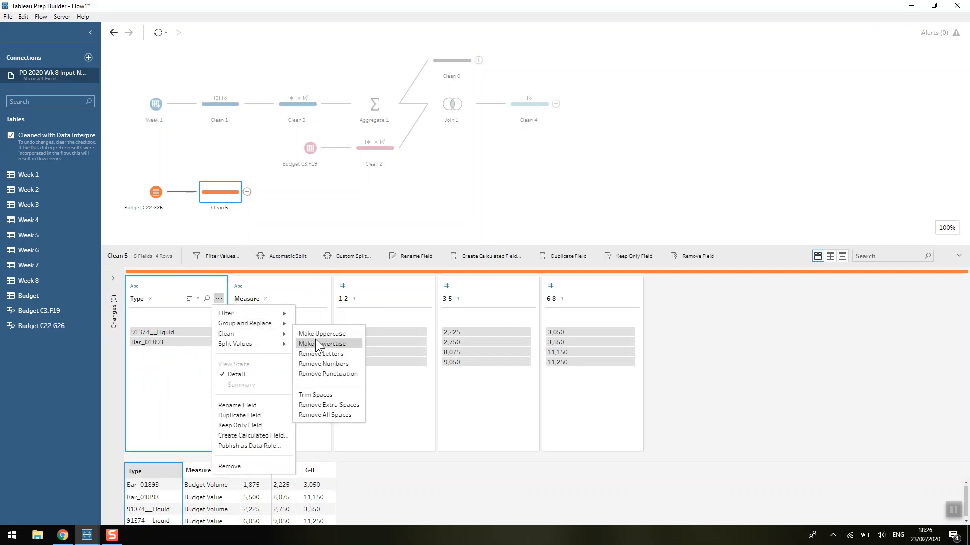
left_click(340, 363)
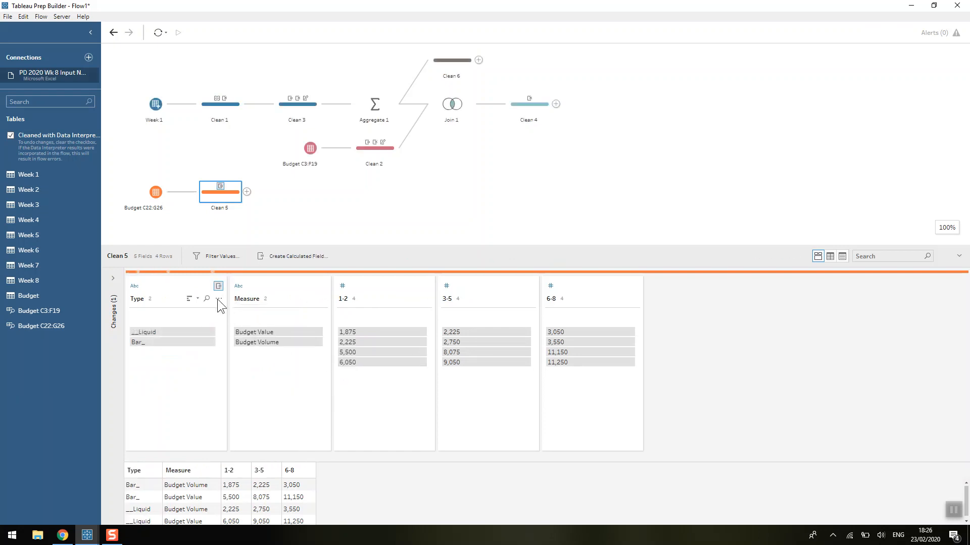
left_click(219, 301)
mouse_move(256, 335)
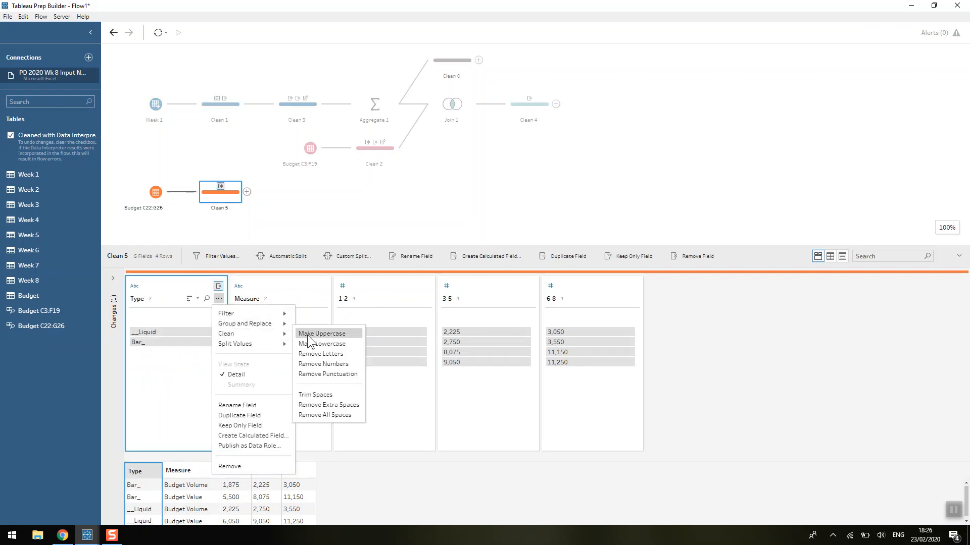
left_click(334, 373)
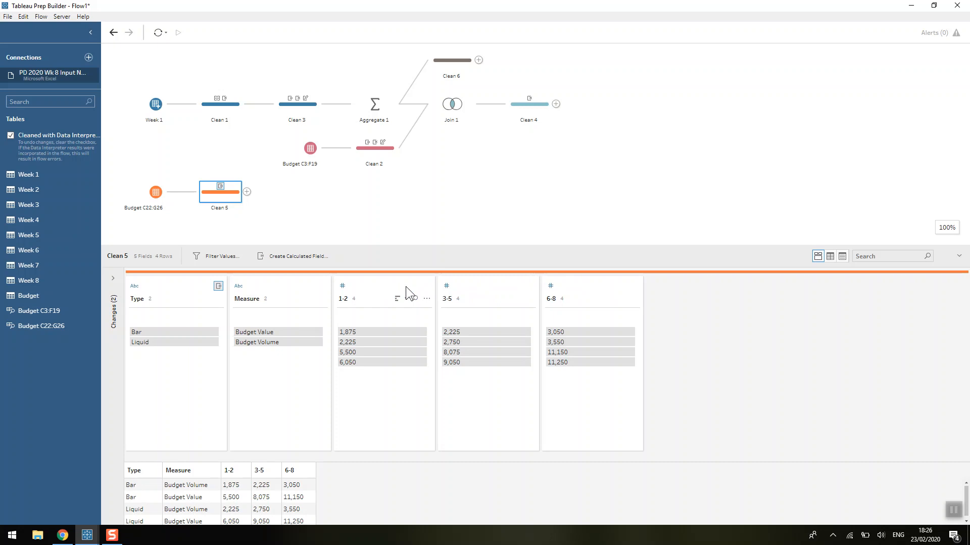
Add a pivot after the budget clean step and pivot the 1-2, 3-5 and 6-8 columns to rows.
left_click(246, 191)
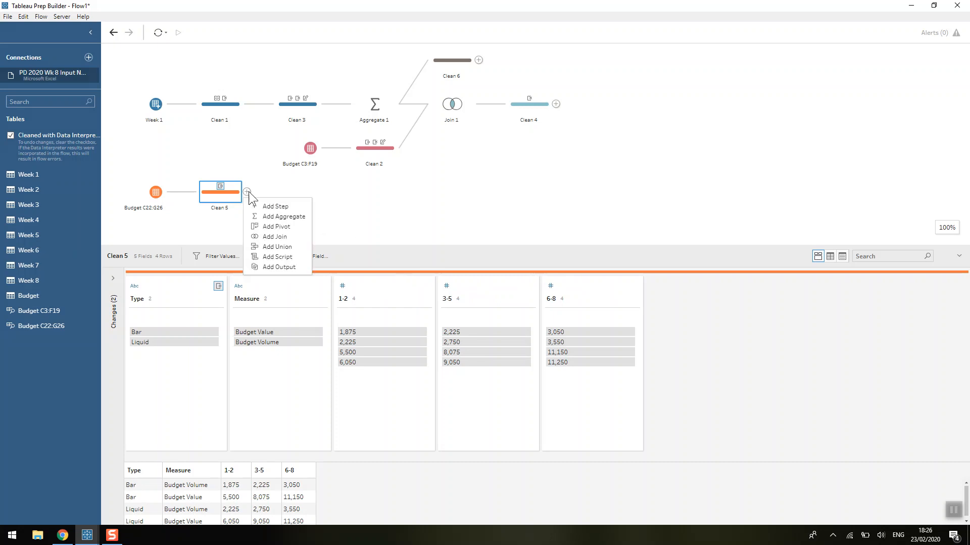
left_click(265, 227)
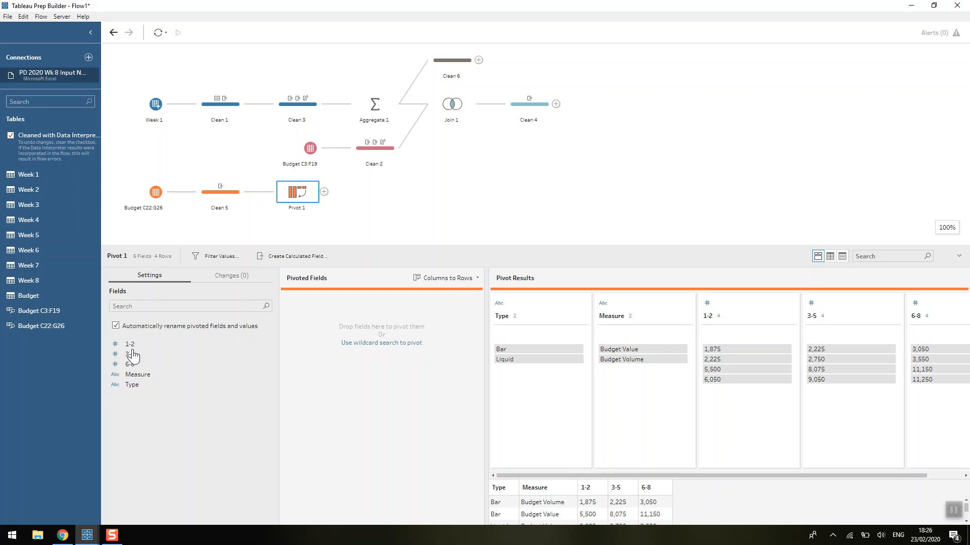
double_click(130, 345)
double_click(130, 344)
double_click(130, 345)
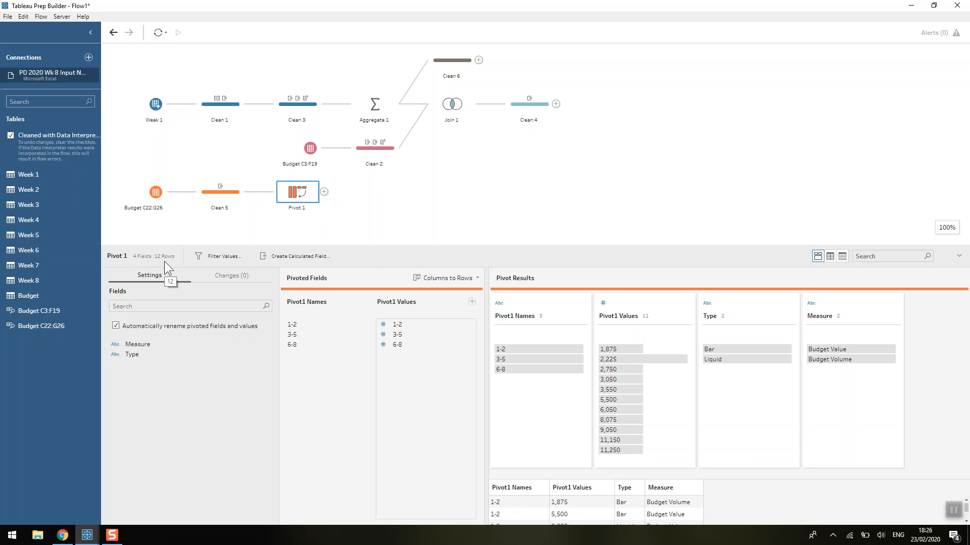
Add a second pivot step after Pivot 1 and set it to Rows to Columns.
left_click(324, 192)
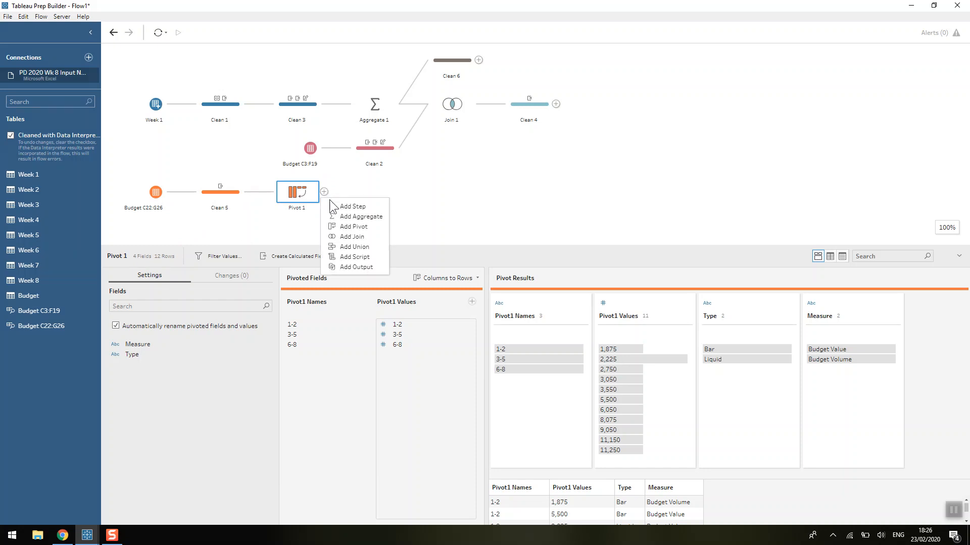
left_click(341, 227)
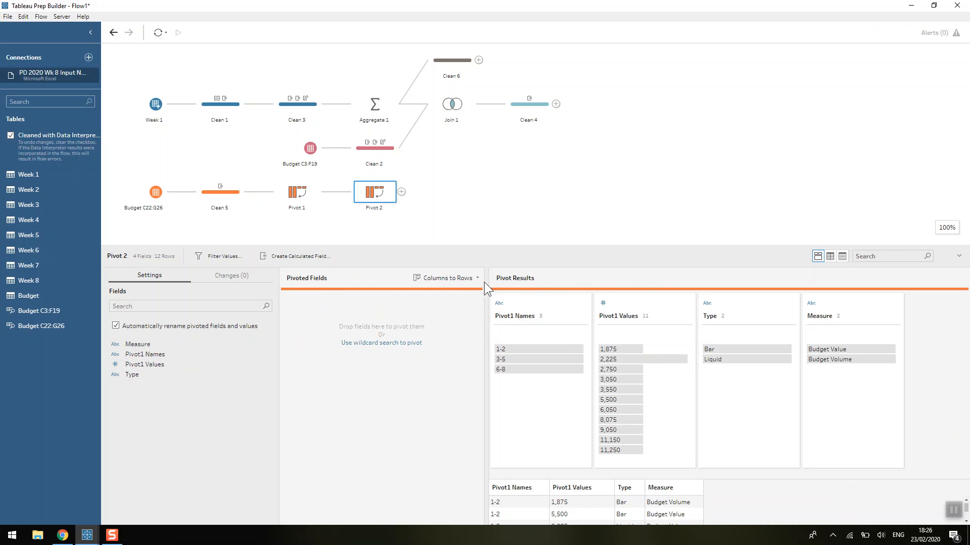
left_click(478, 278)
left_click(492, 302)
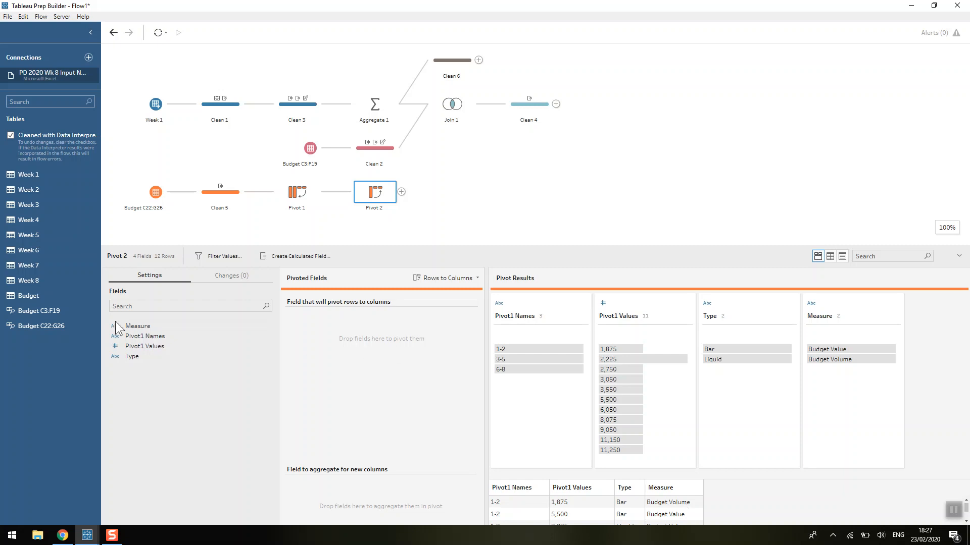
Pivot the Measure field to columns, aggregating Pivot1 Values as the new column values.
left_click_drag(137, 330, 297, 330)
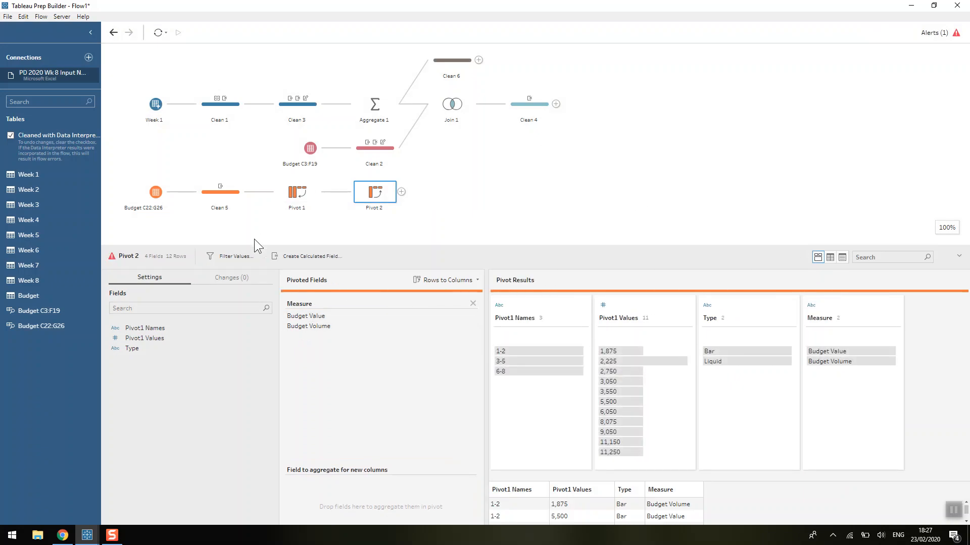
left_click(139, 339)
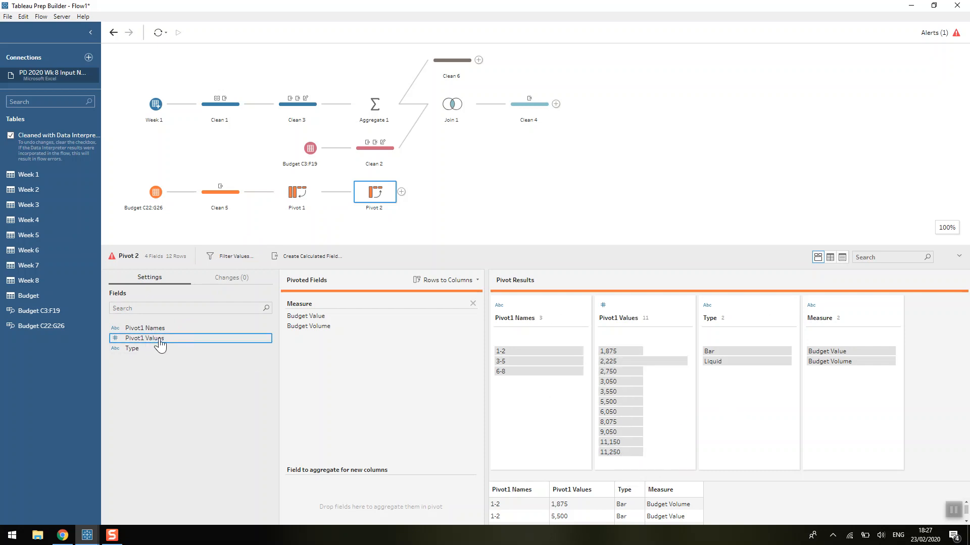
left_click_drag(160, 343, 326, 492)
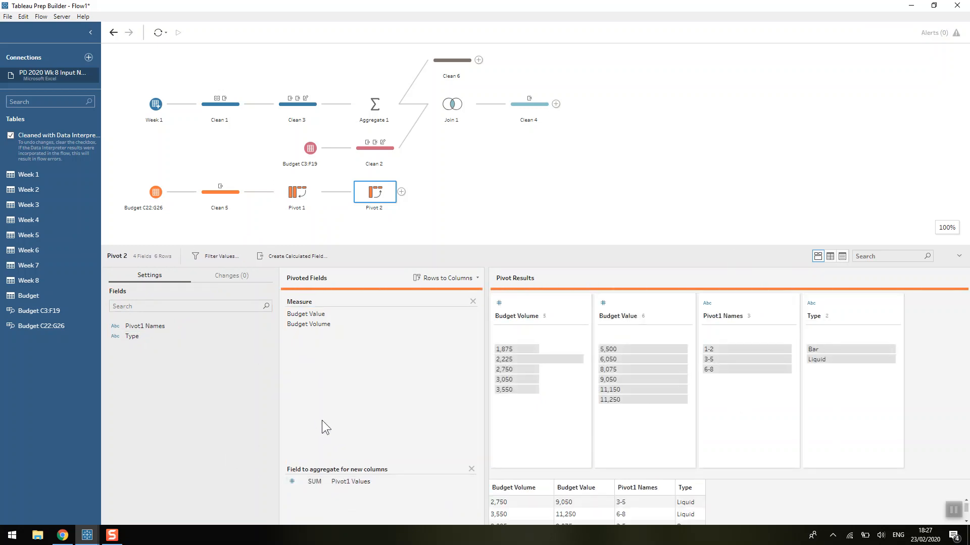
Add a clean step after Pivot 2 and rename the Pivot1 Names field to Week.
left_click(401, 191)
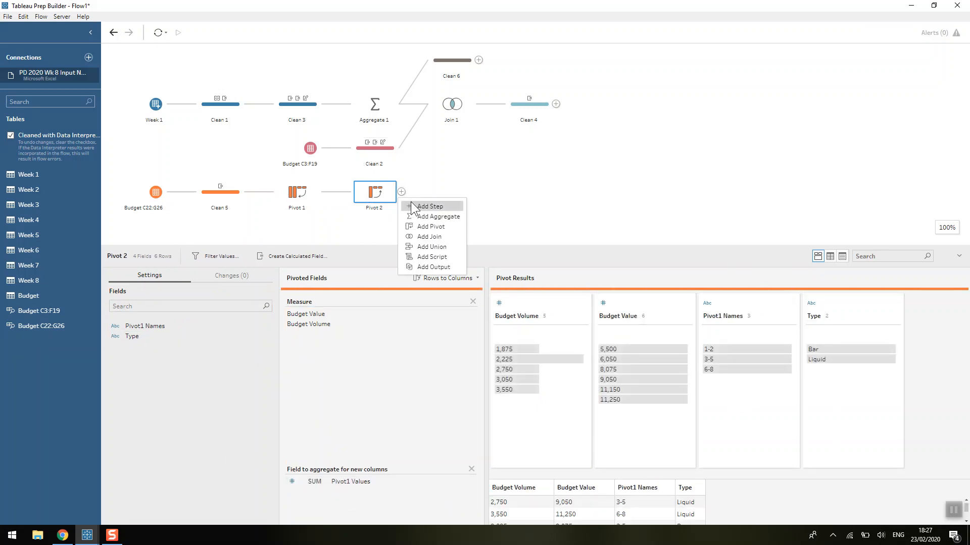
left_click(411, 203)
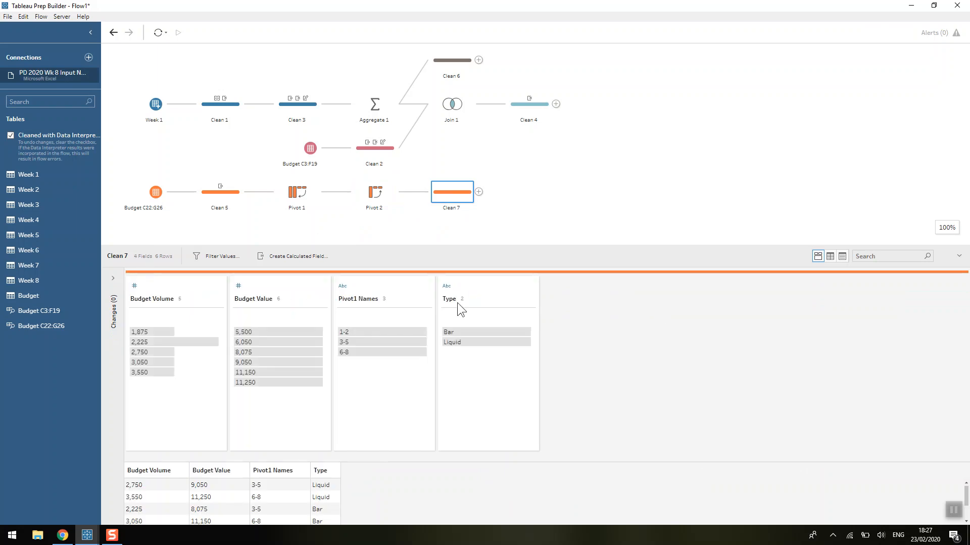
double_click(362, 298)
type("Week")
key("Return")
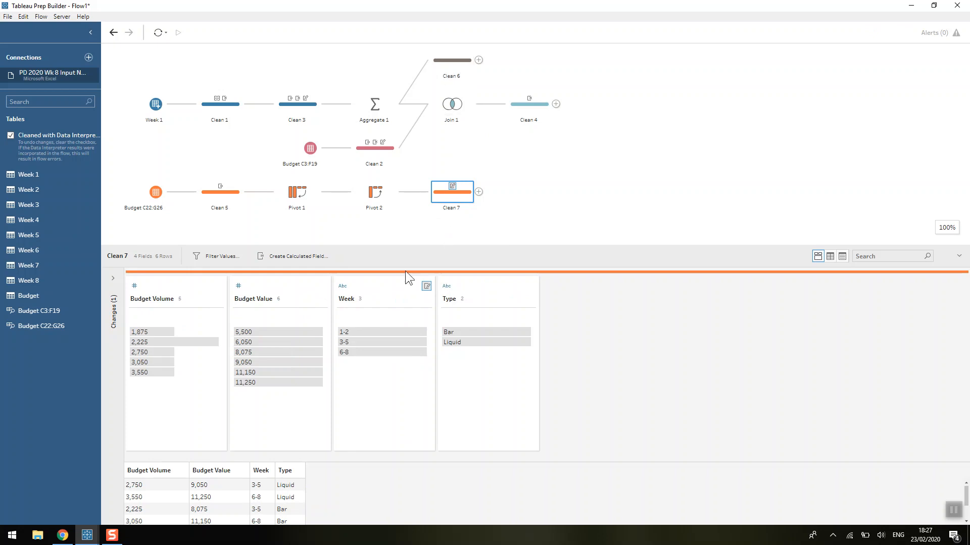
Compare the week values with Clean 6, then split the Week field into its two week numbers automatically.
left_click(461, 62)
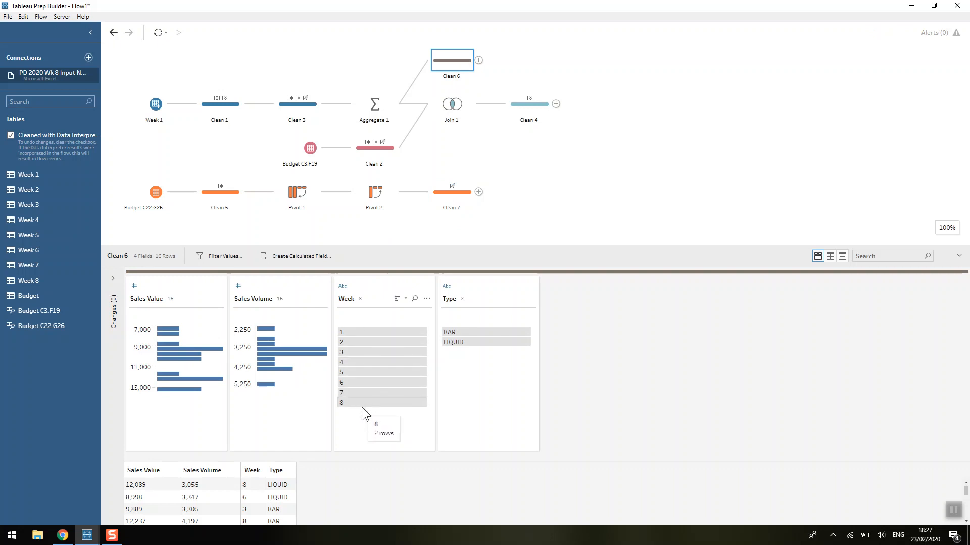
left_click(449, 200)
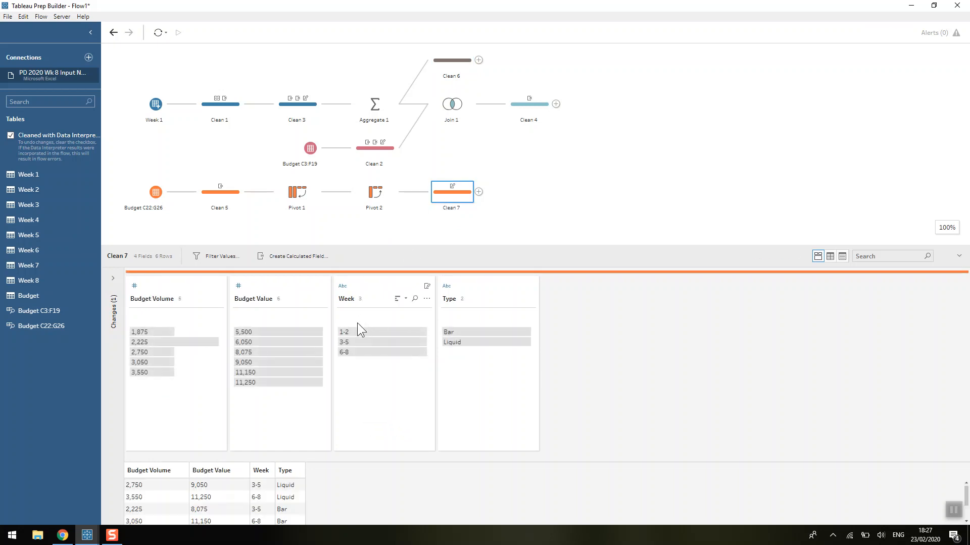
left_click(344, 332)
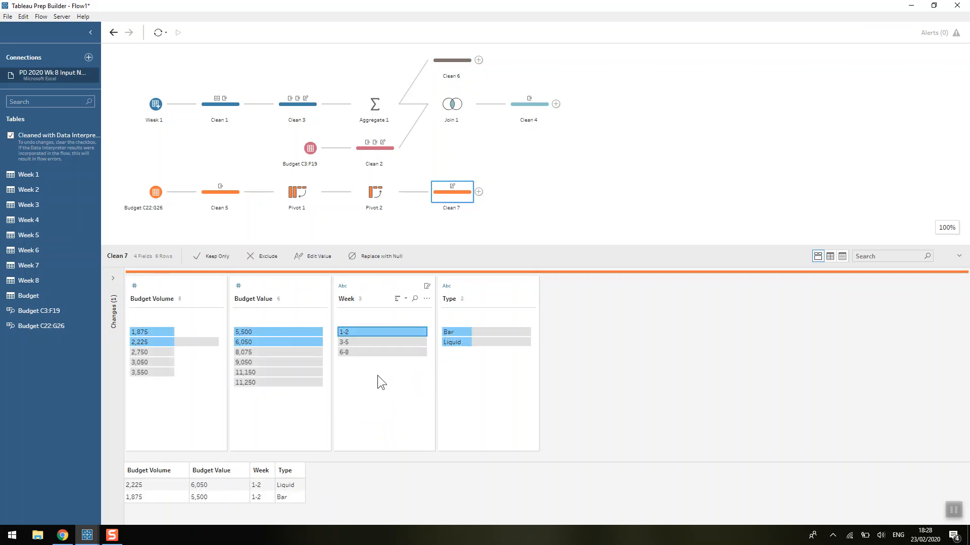
left_click(377, 343)
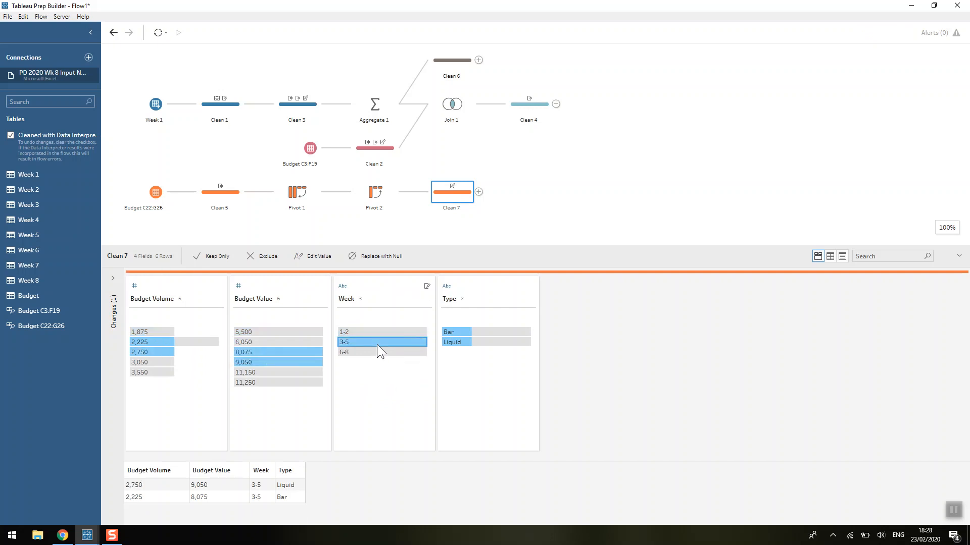
left_click(376, 353)
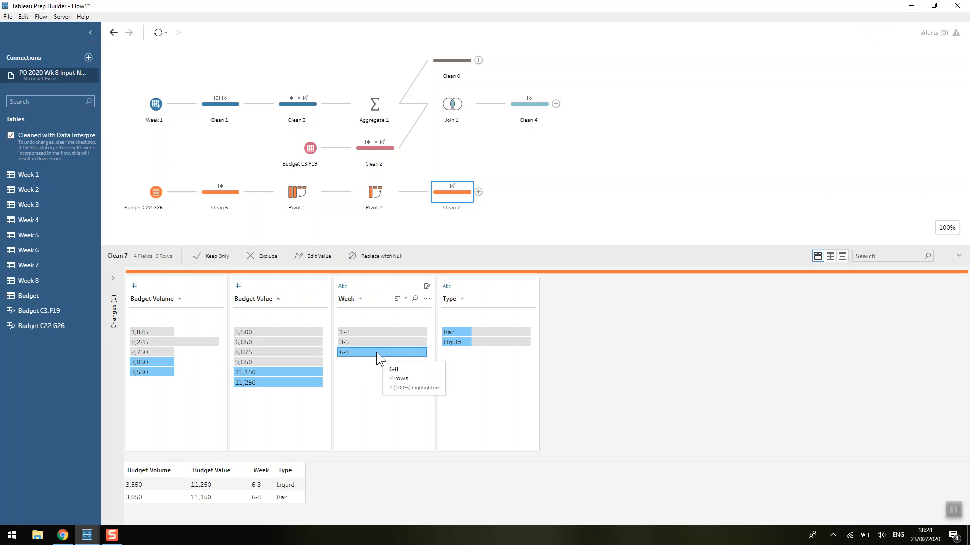
left_click(381, 371)
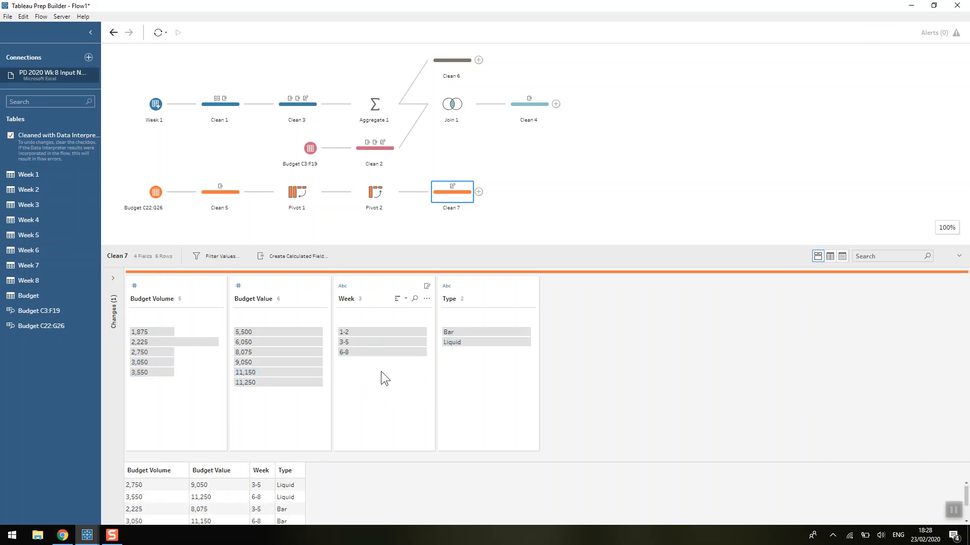
left_click(426, 298)
mouse_move(489, 336)
left_click(531, 343)
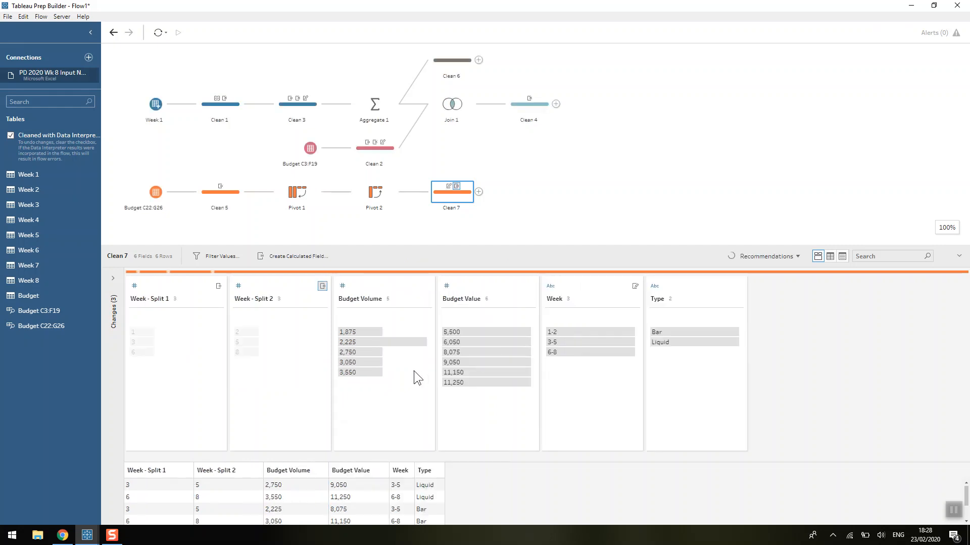
Rename the split fields to Start Week and End Week, and remove the original Week field.
double_click(139, 299)
type("Start Week")
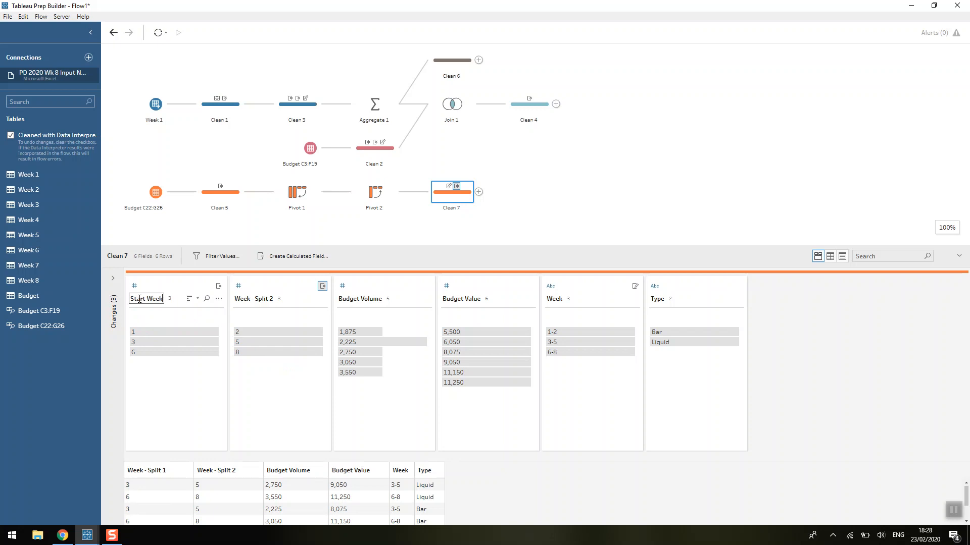
key("Return")
double_click(244, 299)
type("End W")
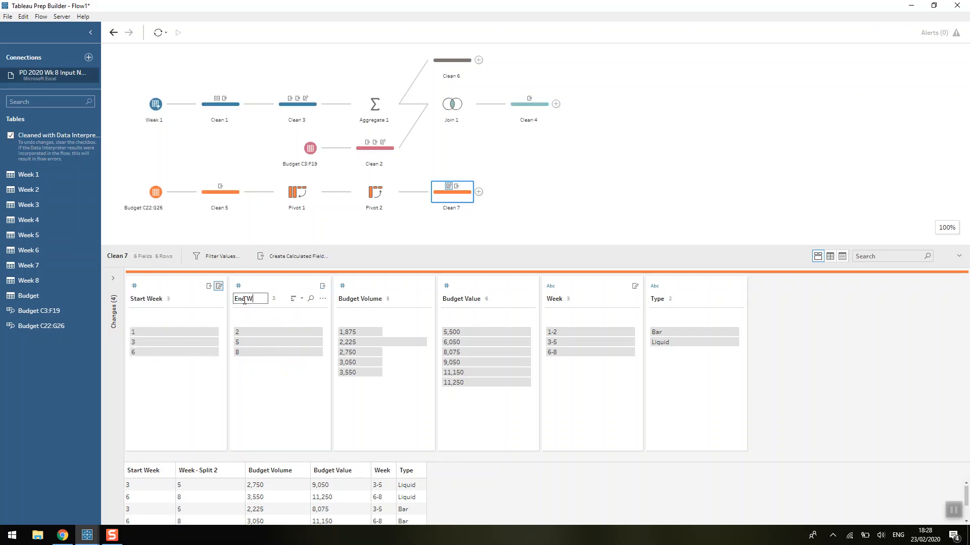
key("Return")
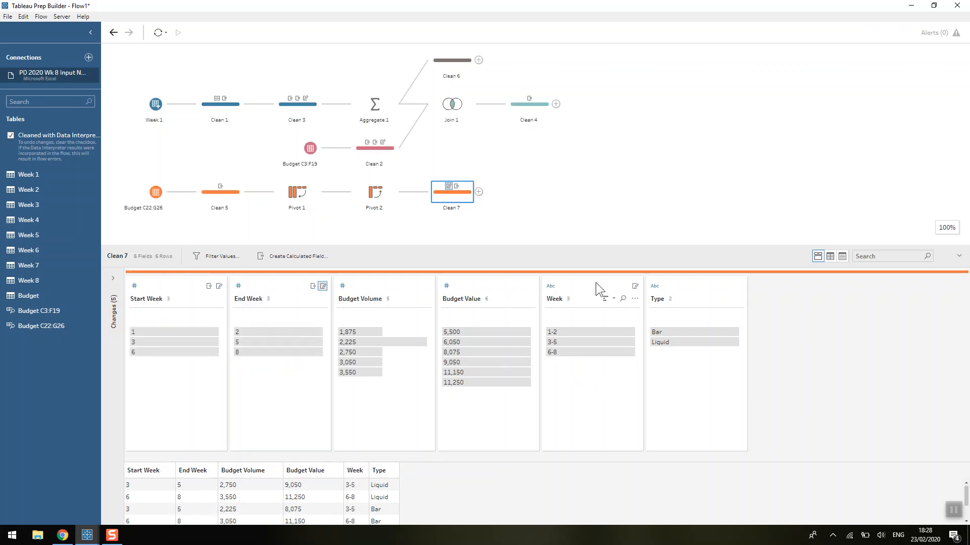
left_click(596, 283)
left_click(685, 256)
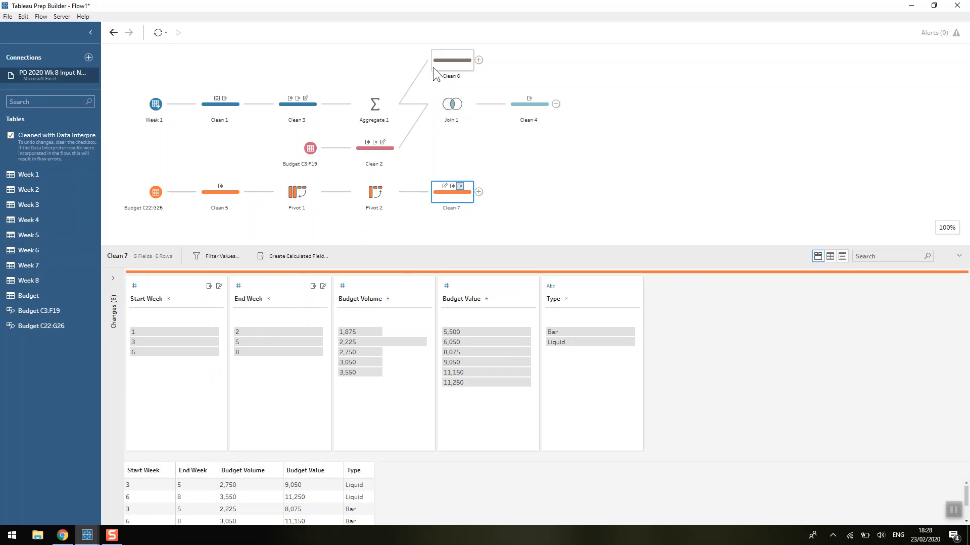
In Clean 6, change the Week field's data type to Number (whole).
left_click(450, 71)
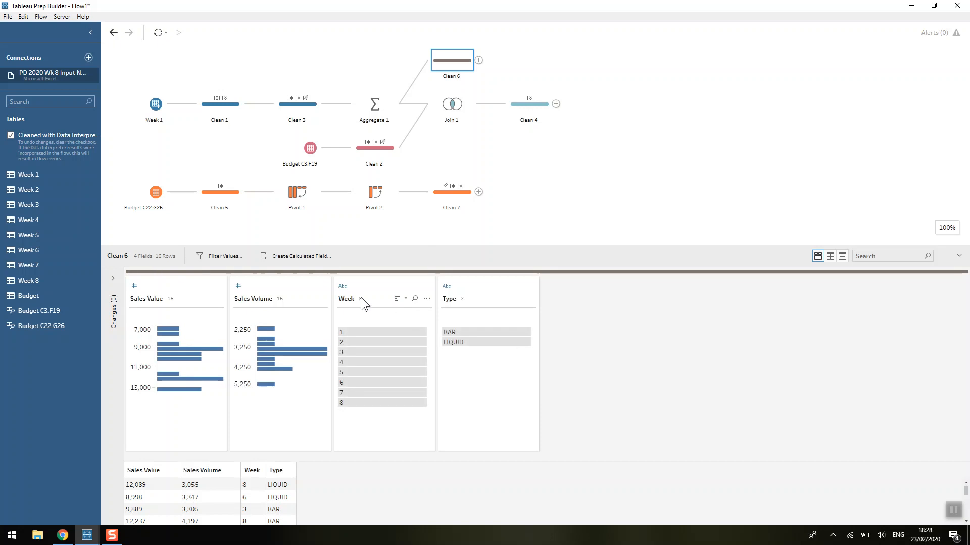
left_click(342, 286)
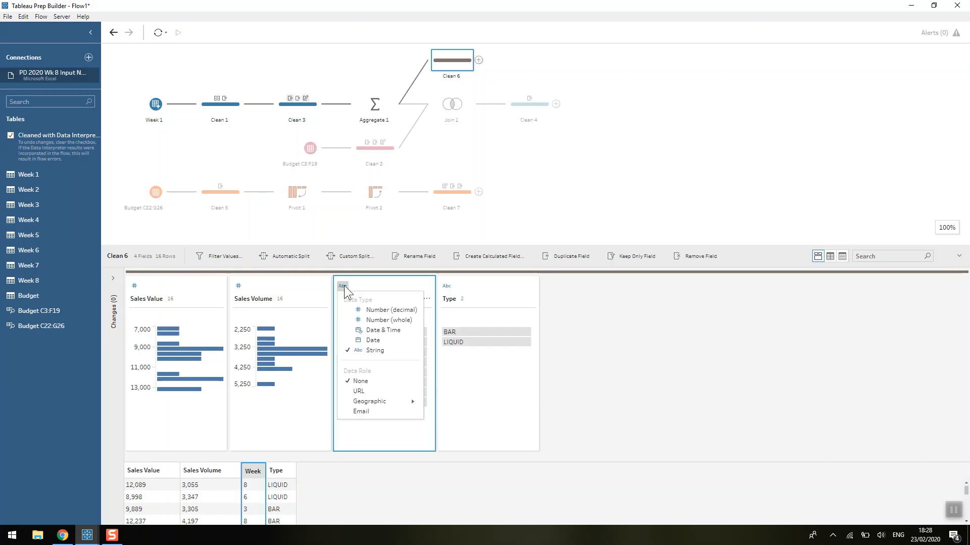
left_click(362, 321)
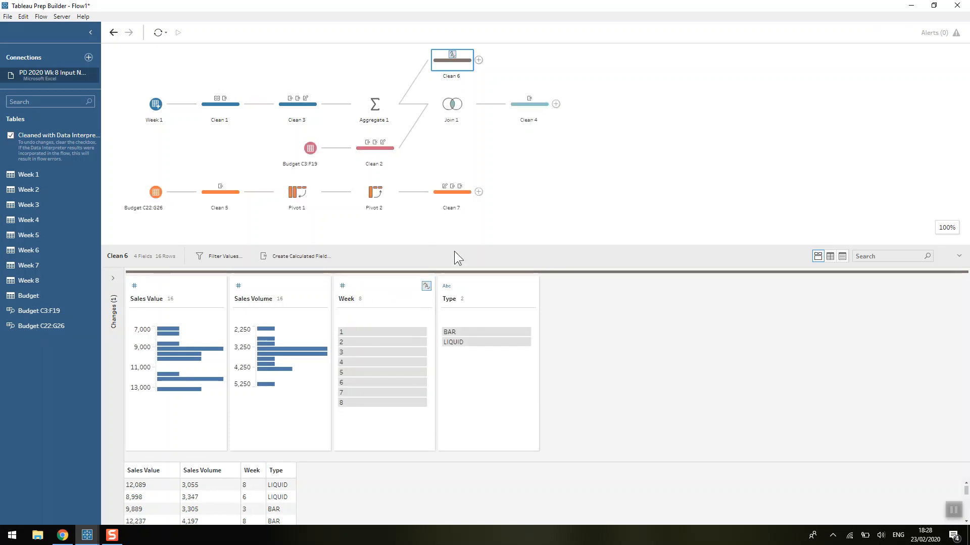
Join Clean 7 with Clean 6 and add a join clause where Week >= Start Week.
left_click_drag(458, 204, 481, 69)
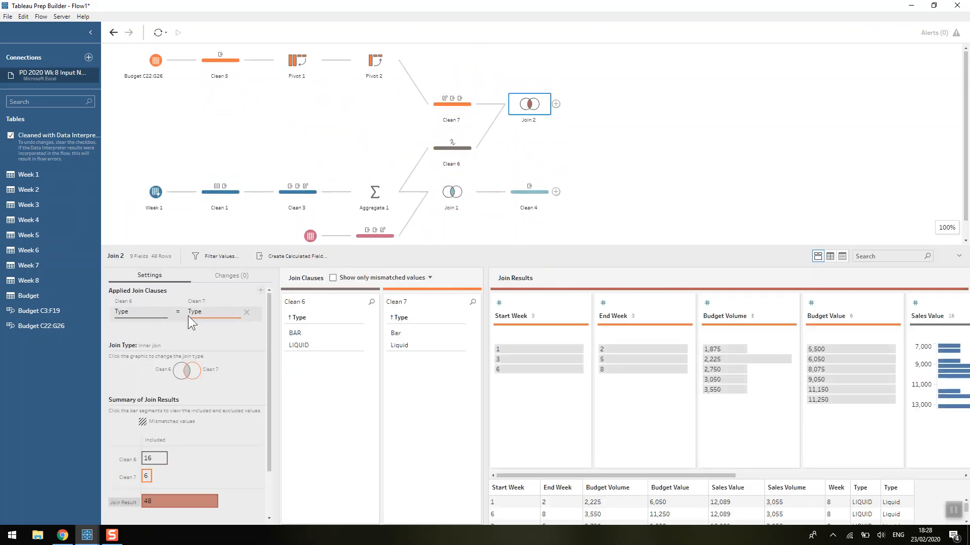
left_click(261, 291)
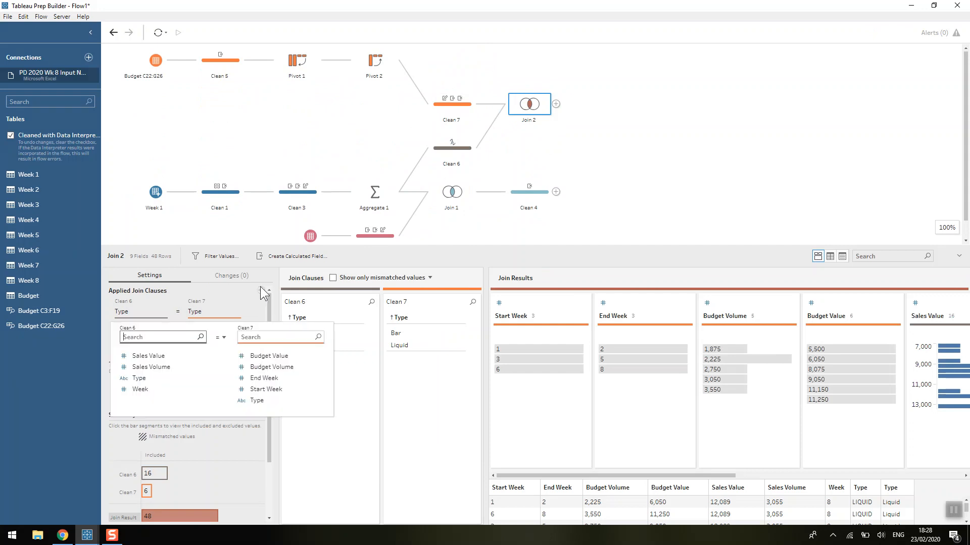
left_click(141, 389)
left_click(226, 341)
left_click(230, 394)
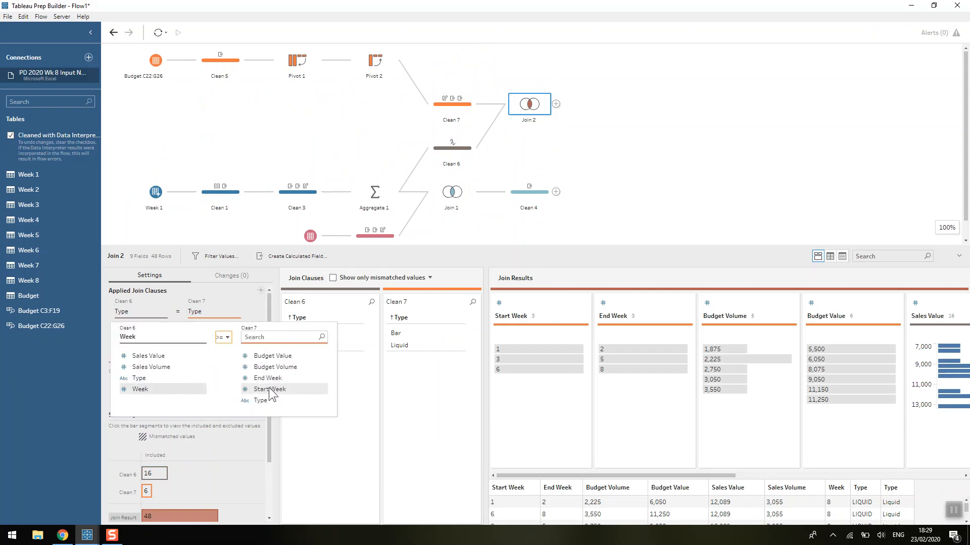
left_click(271, 389)
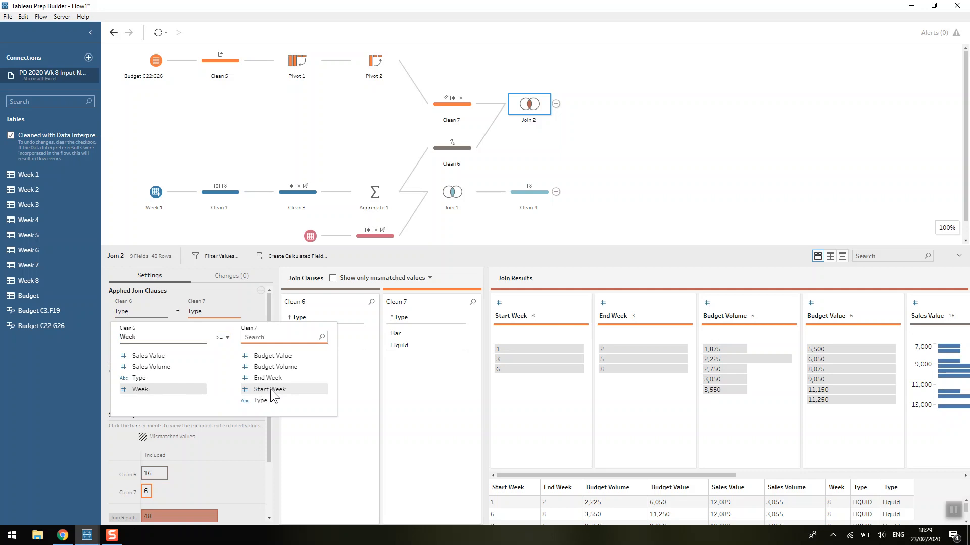
Add a join clause where Week <= End Week.
left_click(260, 290)
left_click(152, 404)
left_click(221, 353)
left_click(226, 408)
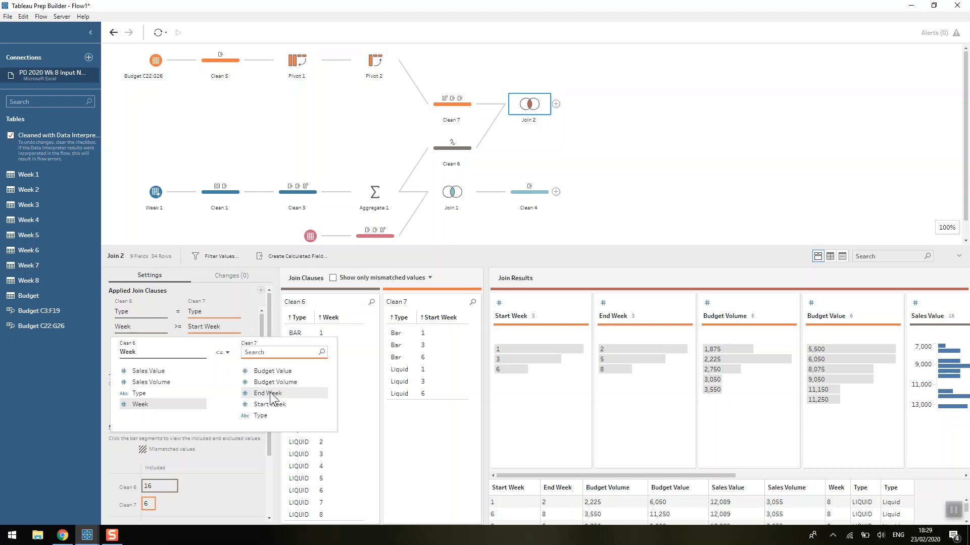
left_click(265, 394)
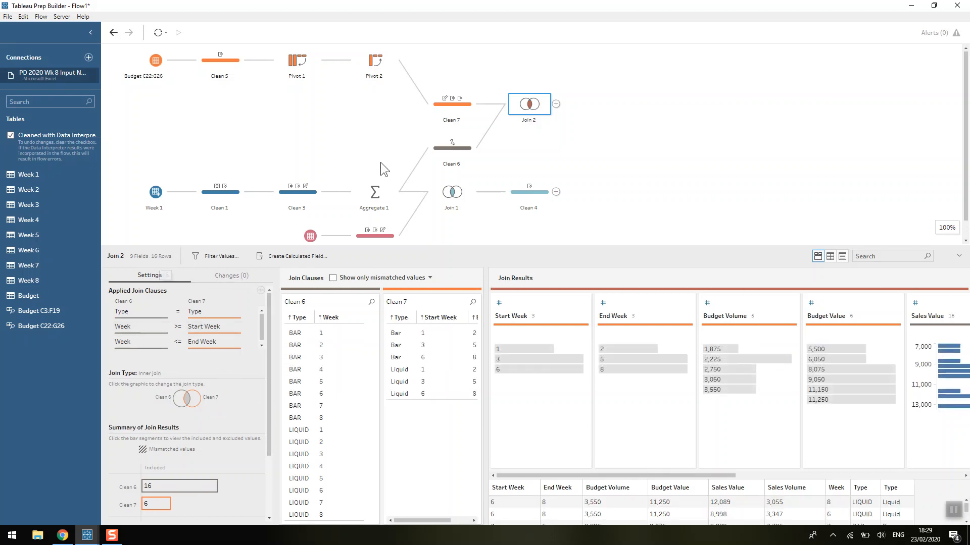
left_click(452, 153)
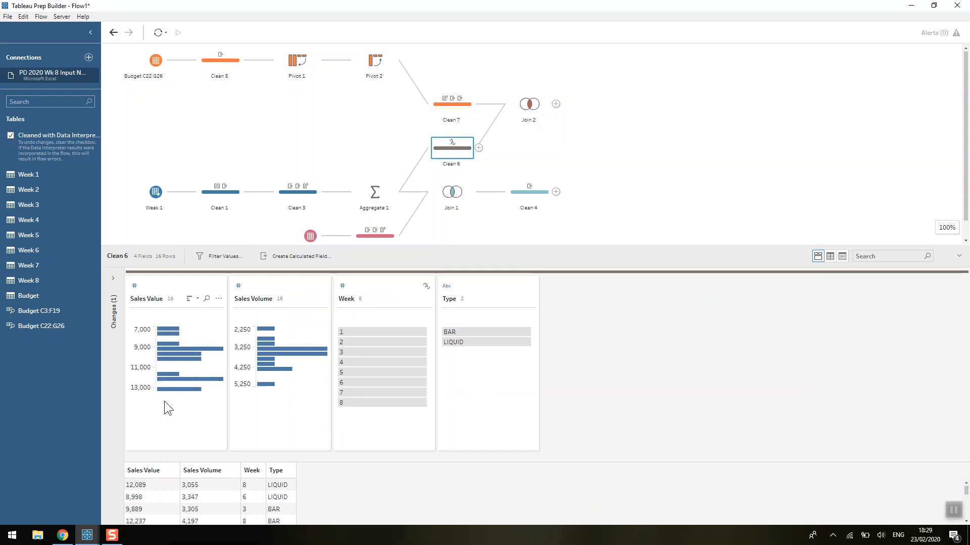
left_click(519, 110)
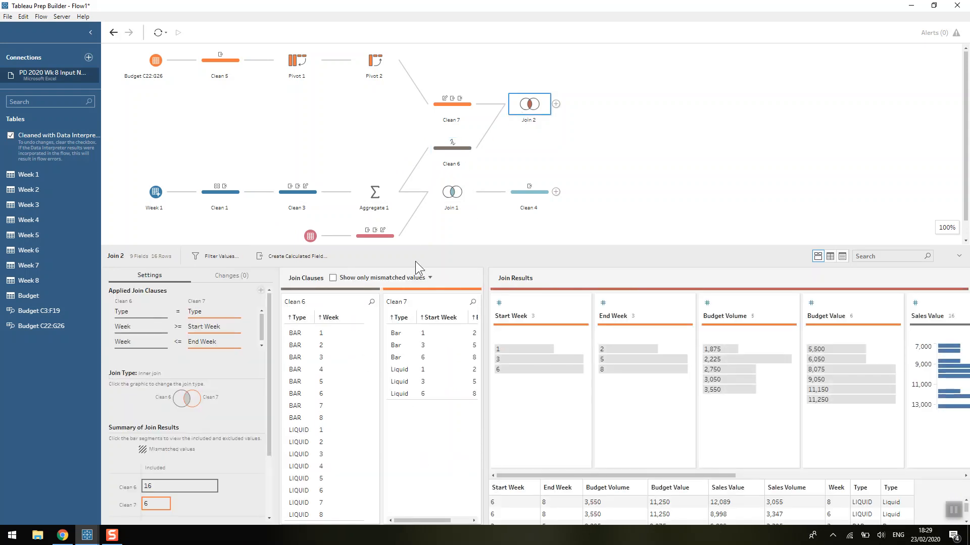
left_click_drag(410, 244, 401, 175)
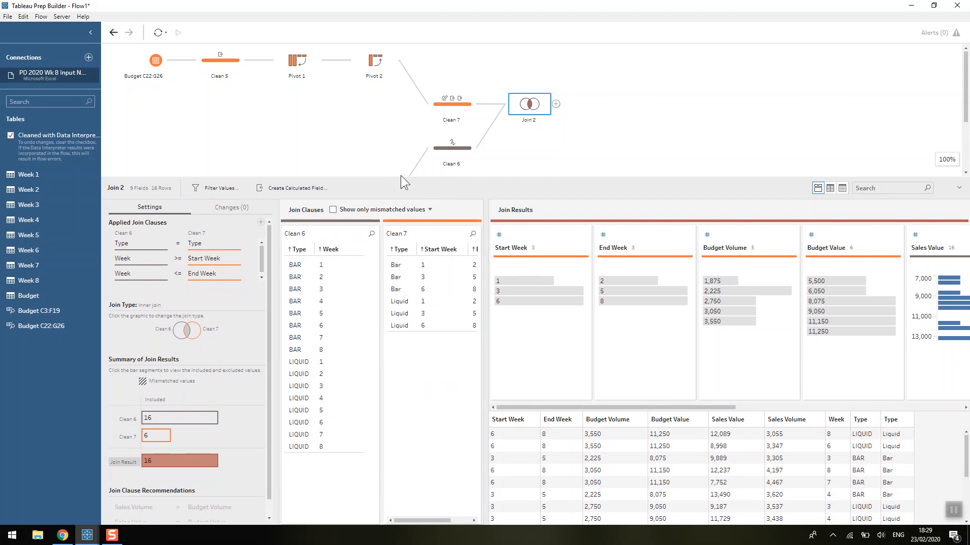
Review the challenge requirements on the Preppin' Data web page in the browser.
left_click(68, 532)
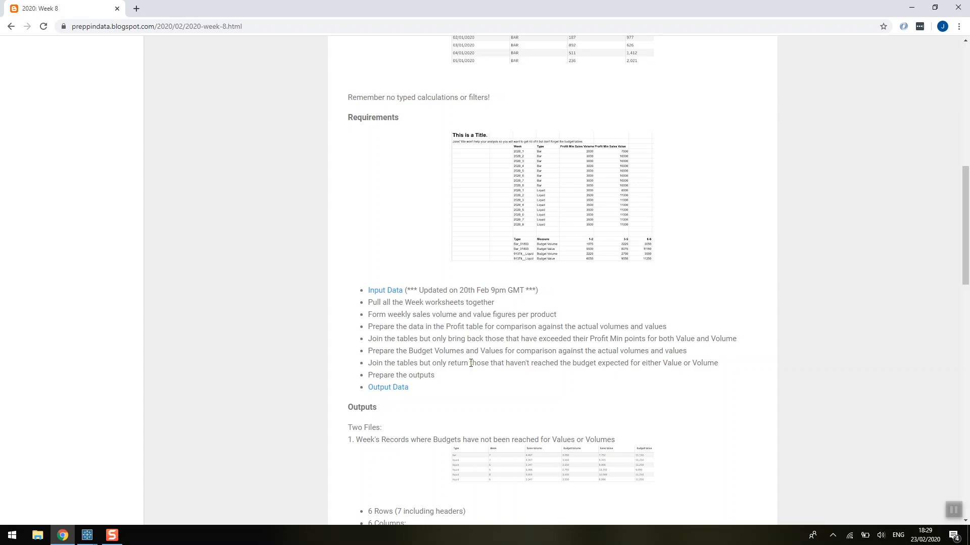
mouse_move(87, 534)
left_click(126, 512)
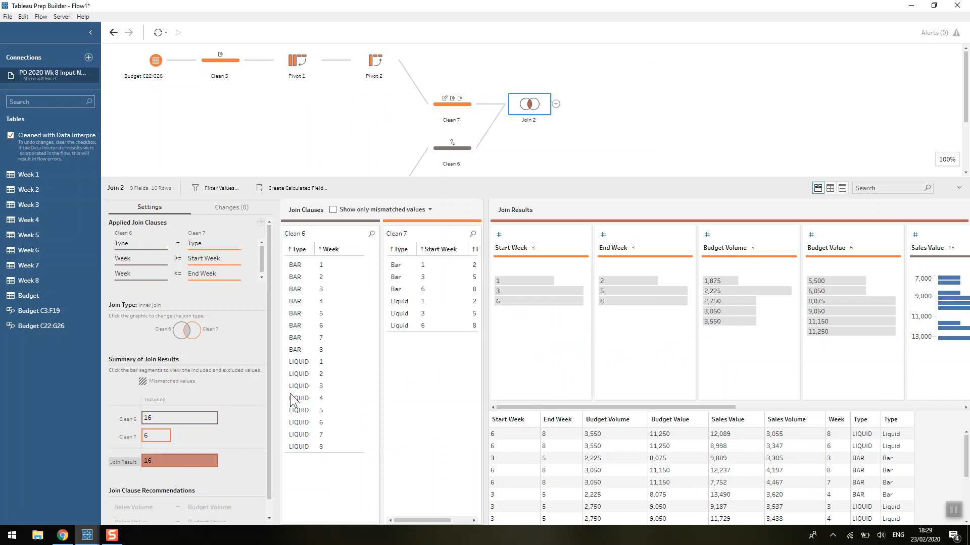
Add join clauses requiring Sales Value > Budget Value and Sales Volume > Budget Volume.
left_click(260, 222)
left_click(148, 318)
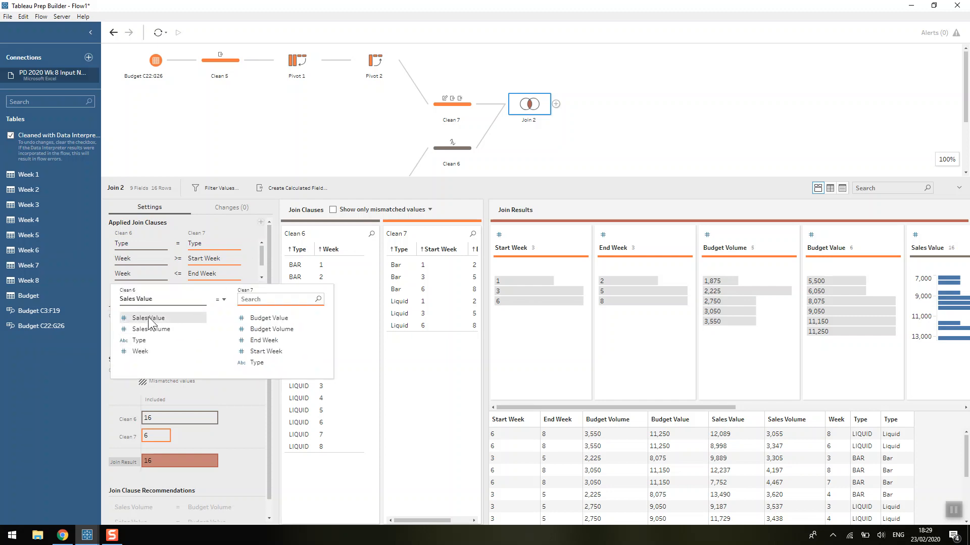
left_click(222, 300)
left_click(226, 345)
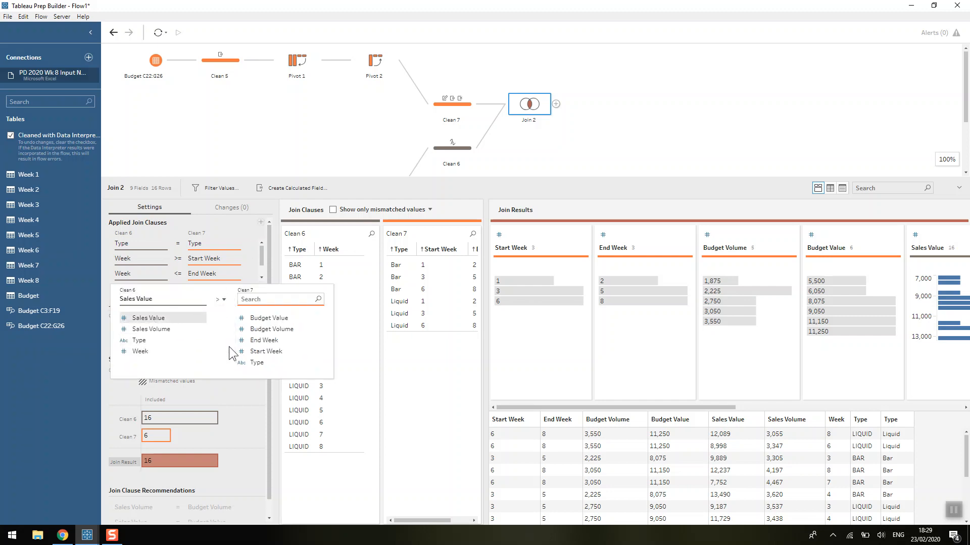
left_click(268, 318)
left_click(261, 222)
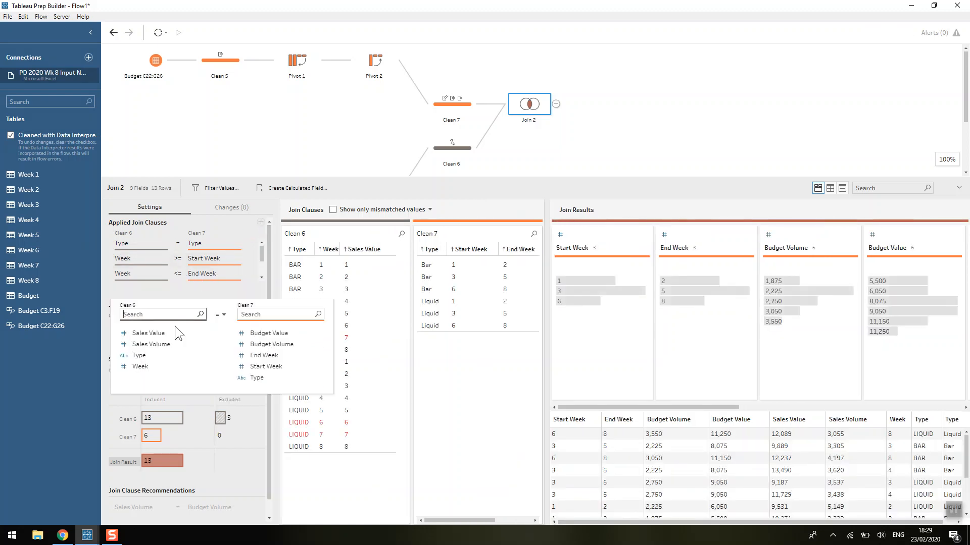
left_click(165, 345)
left_click(222, 318)
left_click(226, 356)
left_click(266, 346)
left_click_drag(260, 255, 262, 274)
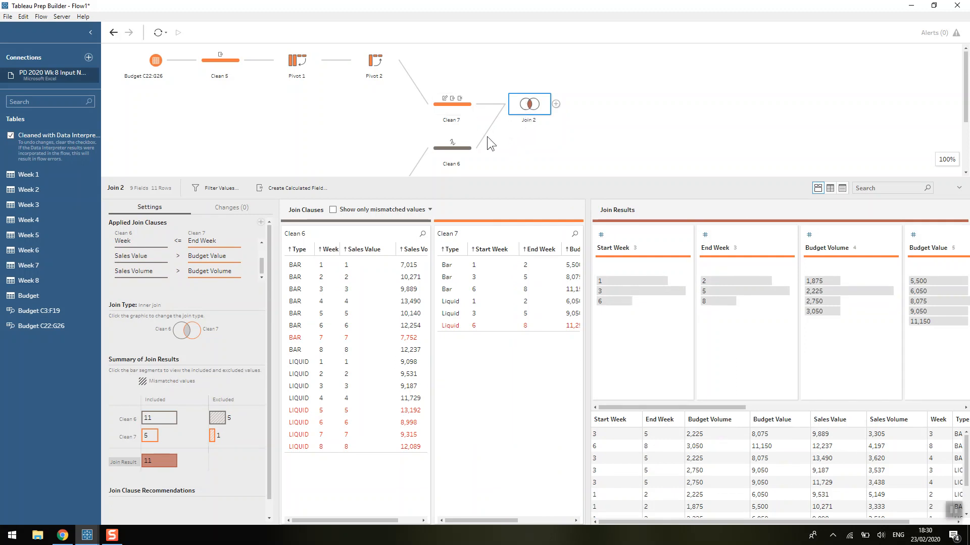
Join Clean 7 with Clean 6 again in a new join and add a clause where Week >= Start Week.
left_click_drag(464, 111, 483, 150)
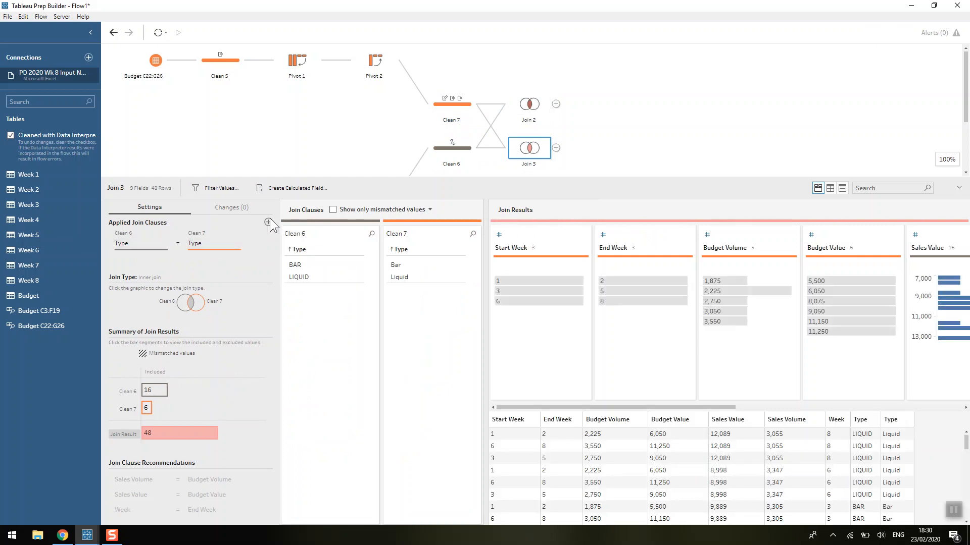
left_click(275, 235)
left_click(154, 321)
left_click(221, 270)
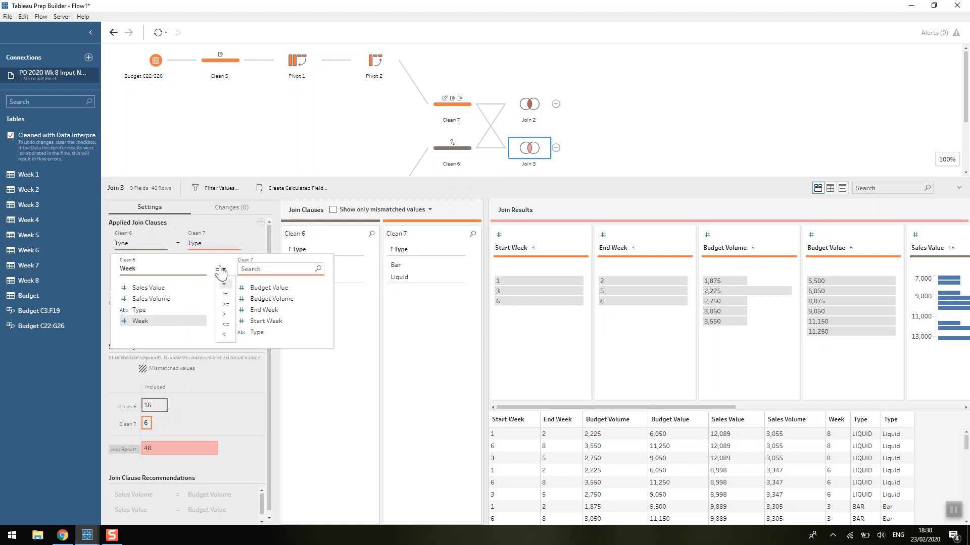
left_click(226, 305)
left_click(257, 320)
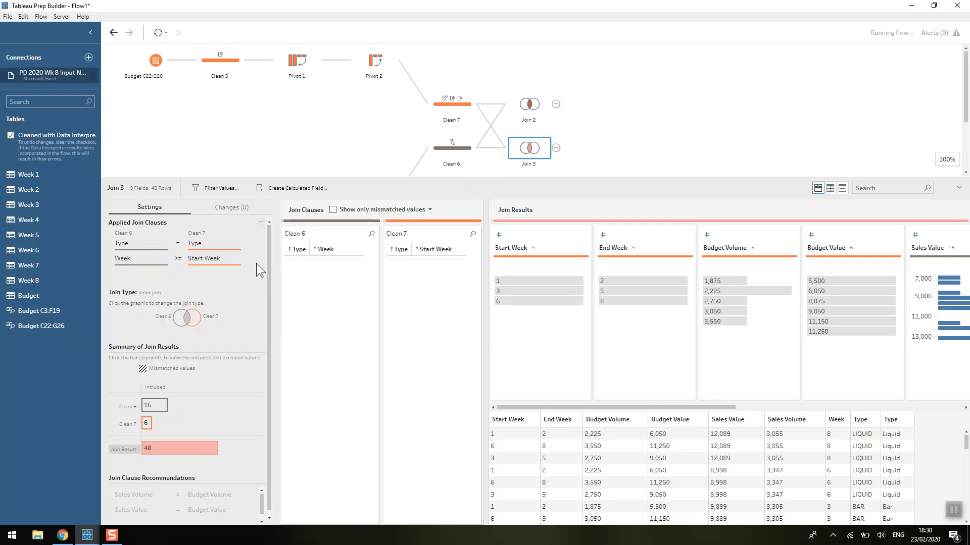
Add a second clause to the new join where Week <= End Week.
left_click(260, 222)
left_click(152, 335)
left_click(226, 286)
left_click(231, 342)
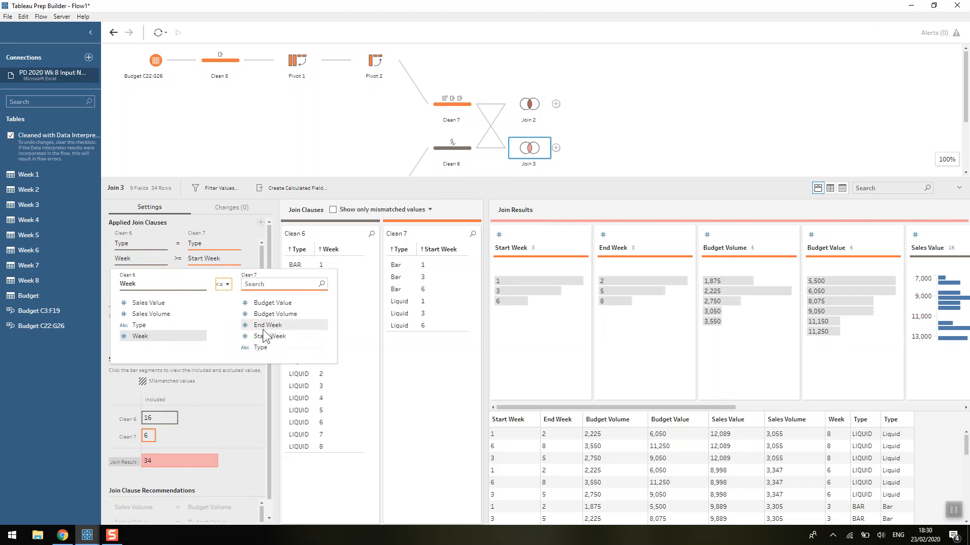
left_click(264, 326)
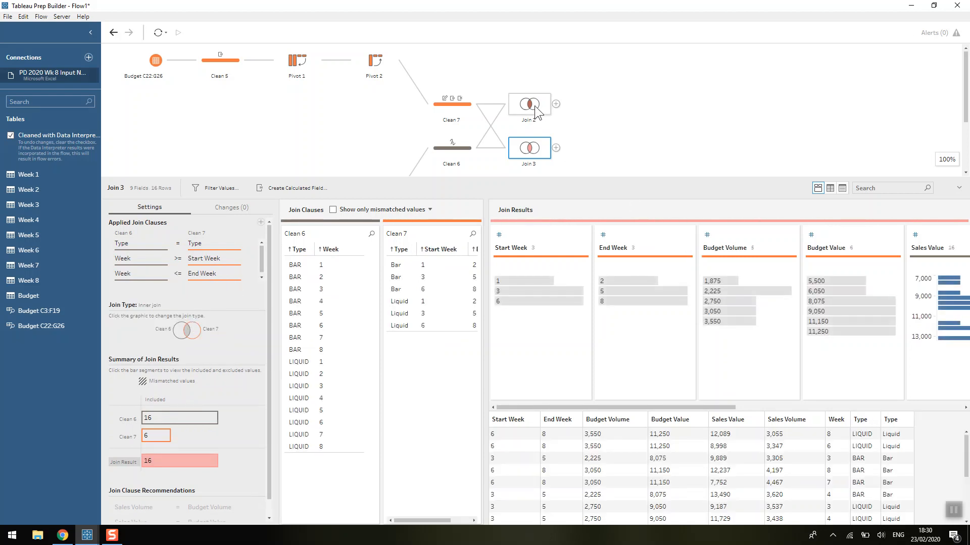
Join Join 2 with Join 3, replacing the default Start Week clause with Week = Week.
left_click_drag(534, 105, 560, 150)
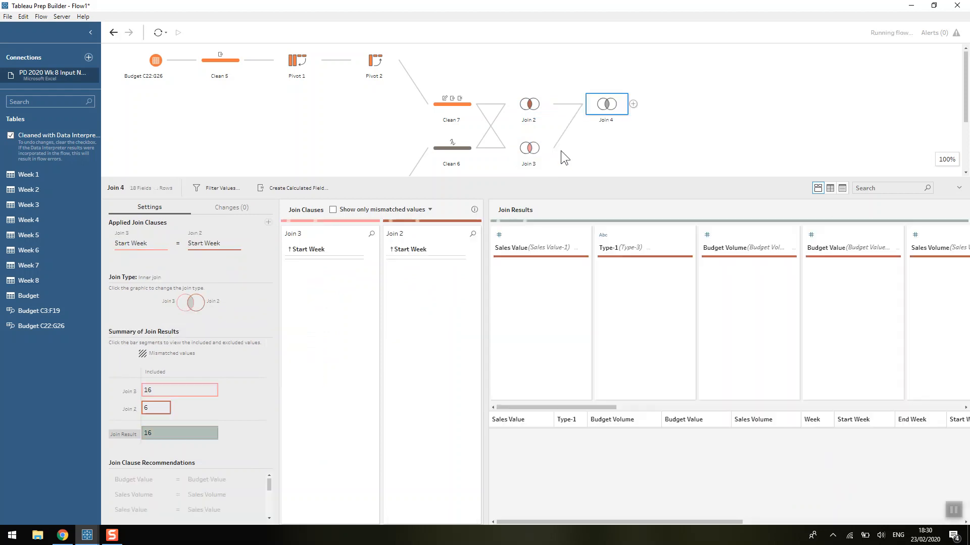
left_click(247, 244)
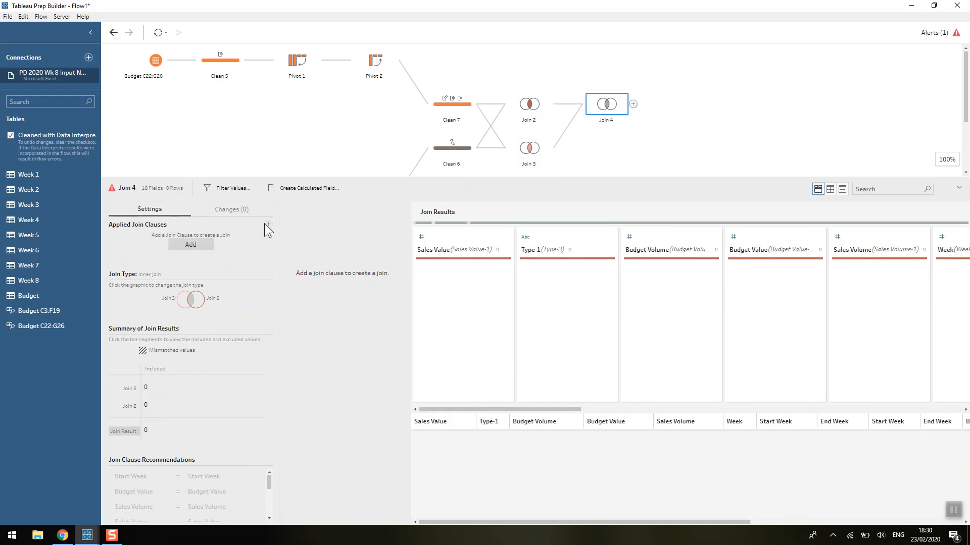
left_click(191, 241)
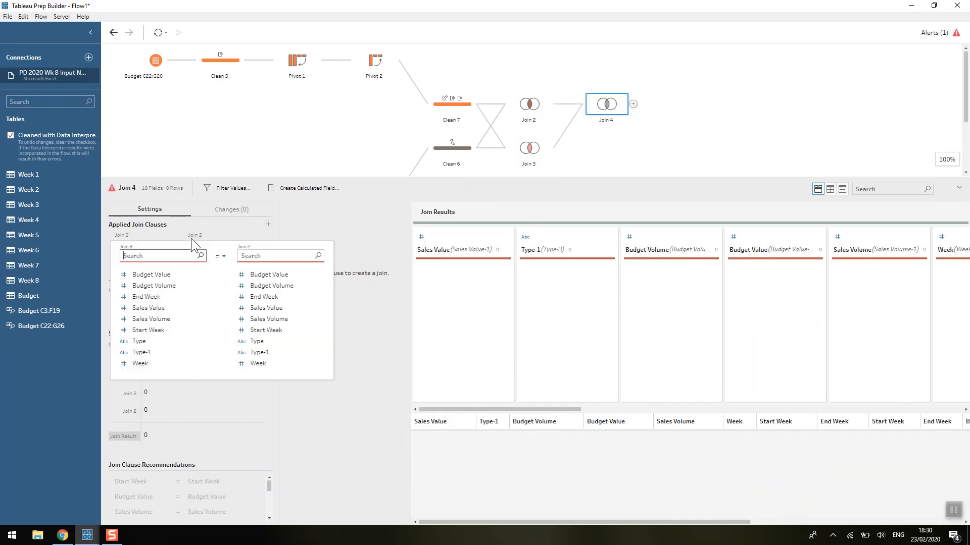
left_click(150, 363)
left_click(250, 364)
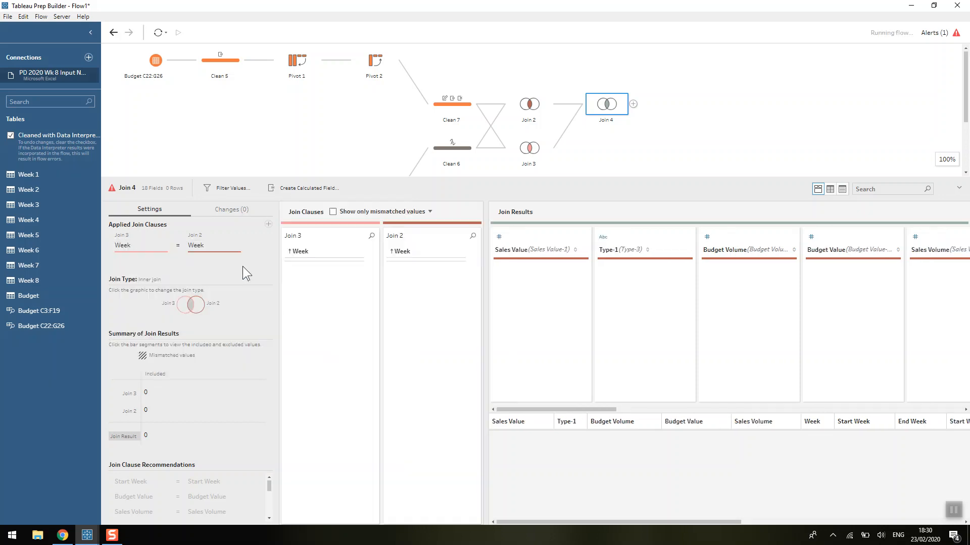
Add a Type = Type clause to Join 4.
left_click(268, 222)
left_click(150, 358)
left_click(247, 355)
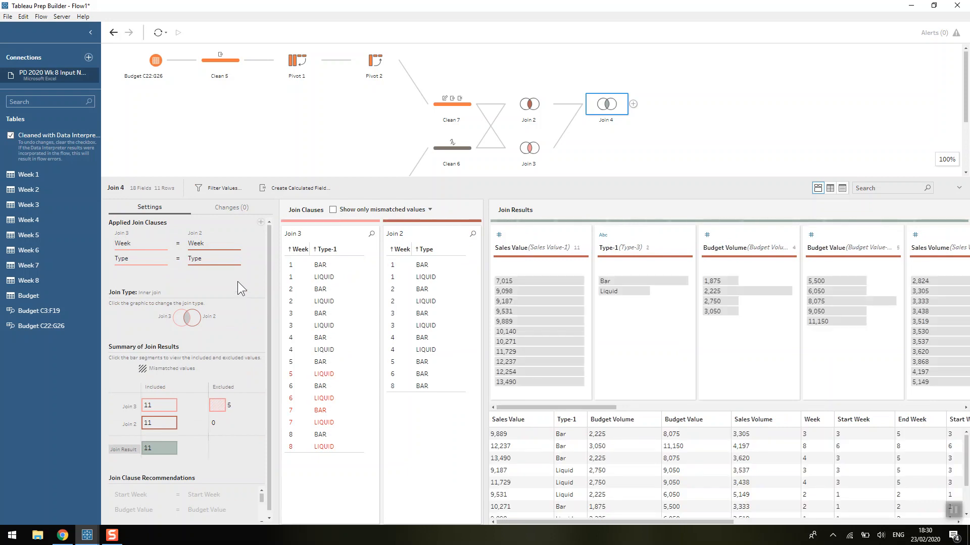
Include Join 3's unmatched excluded rows in Join 4's results and inspect the budget volumes.
mouse_move(219, 410)
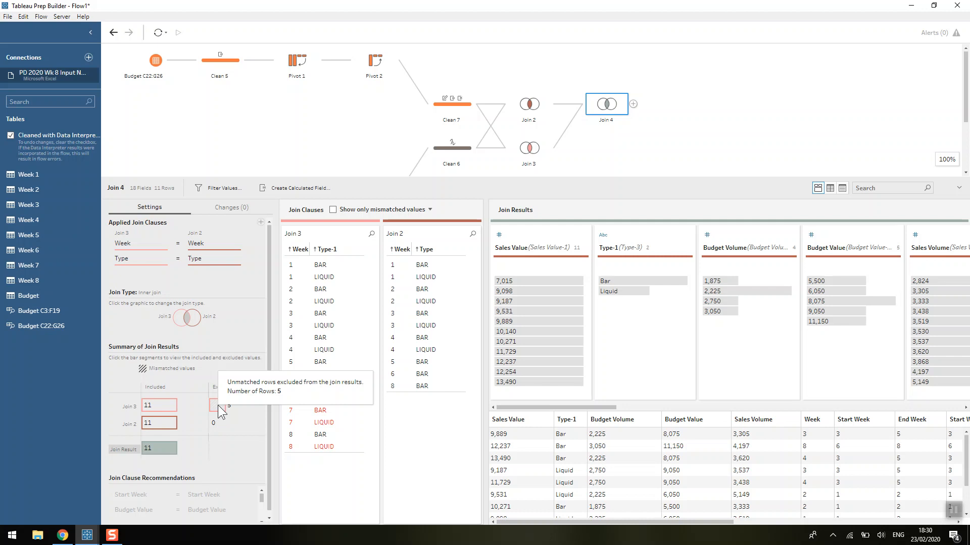
left_click(218, 406)
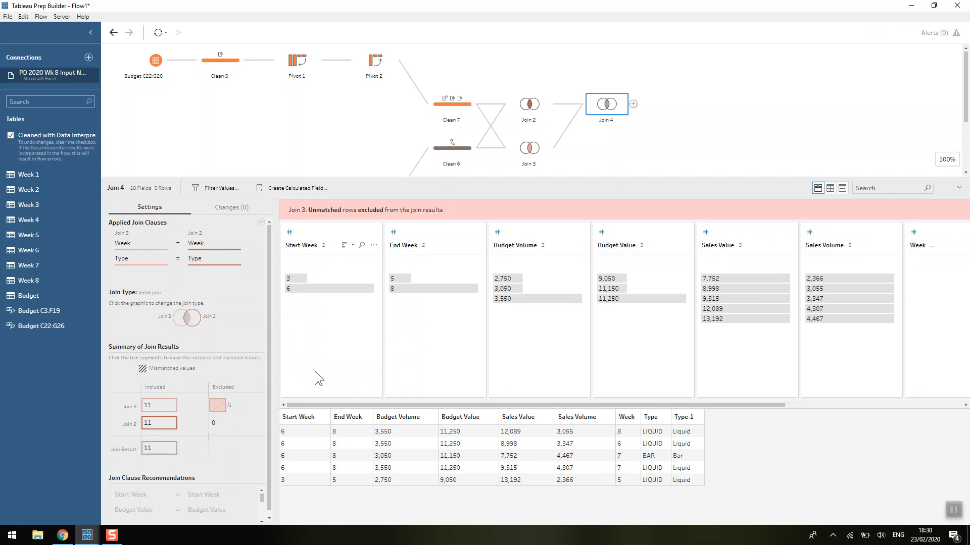
left_click(410, 432)
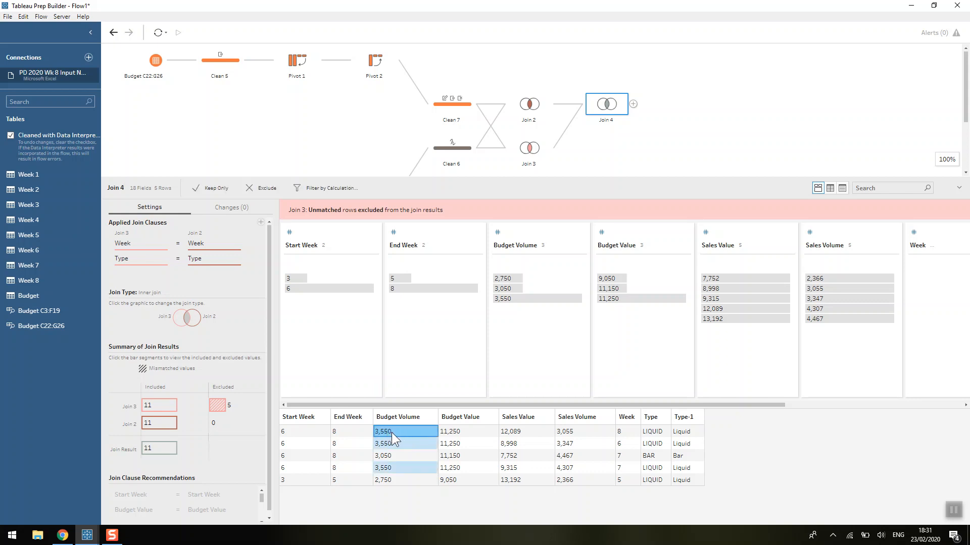
Inspect the budget volume, sales volume and budget value cells in Join 4's result rows.
left_click(574, 433)
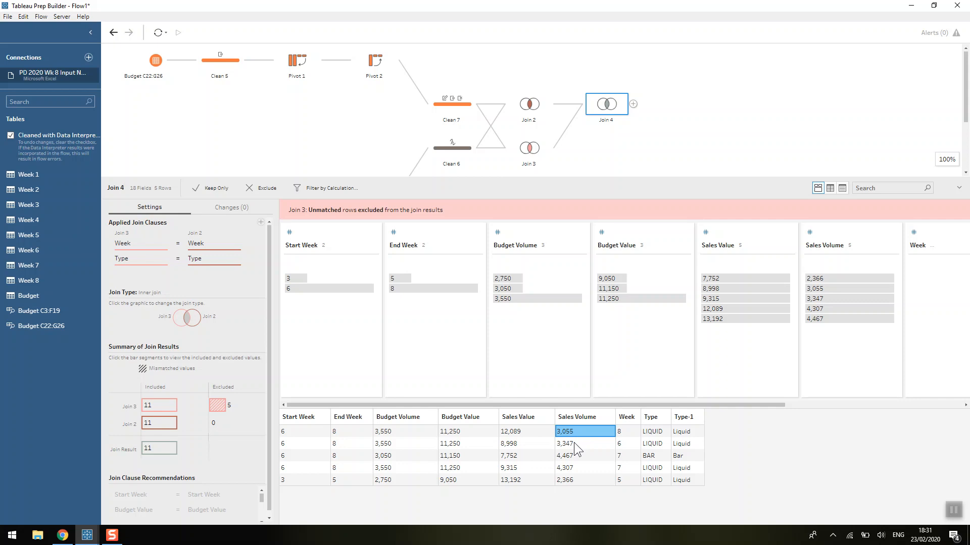
left_click(573, 444)
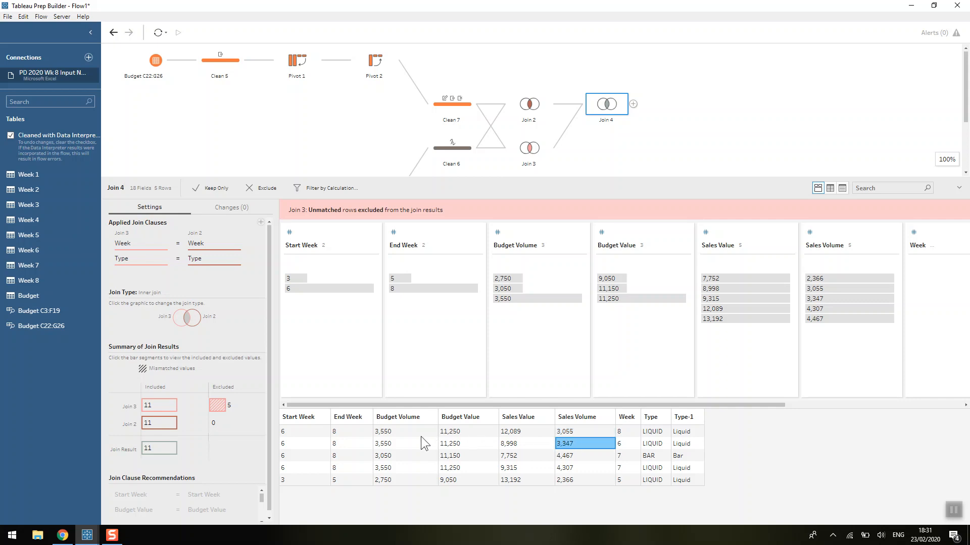
left_click(404, 443)
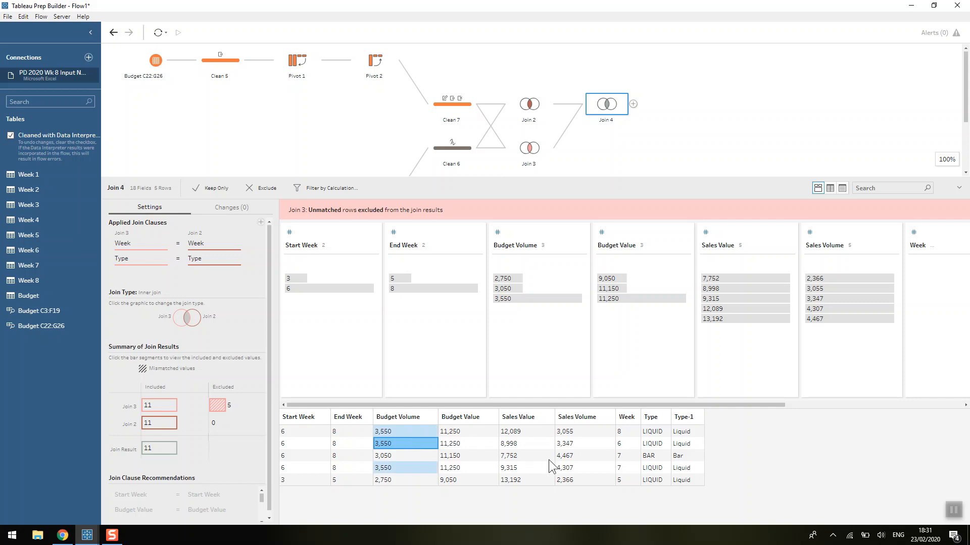
left_click(522, 454)
left_click(469, 455)
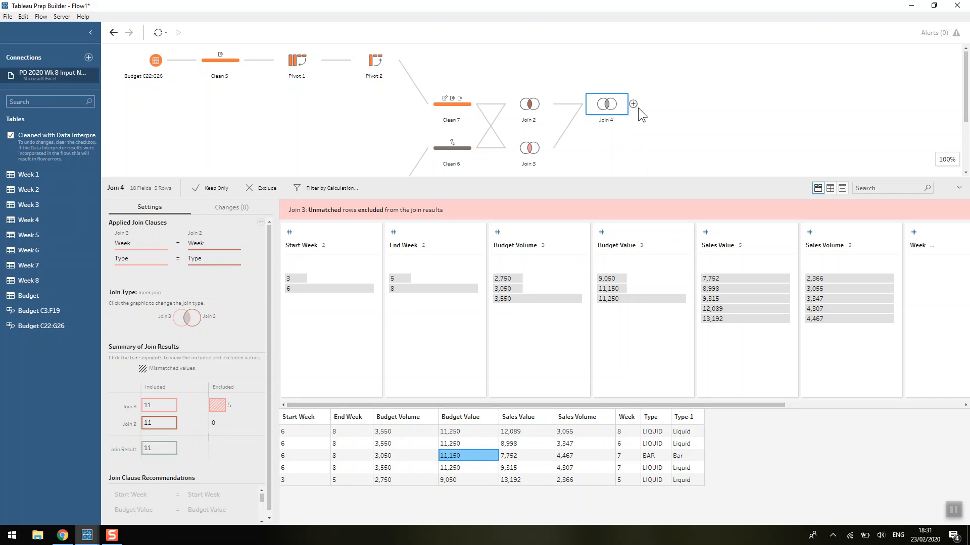
Change Join 4's join type to keep only the unmatched rows from Join 2.
mouse_move(217, 404)
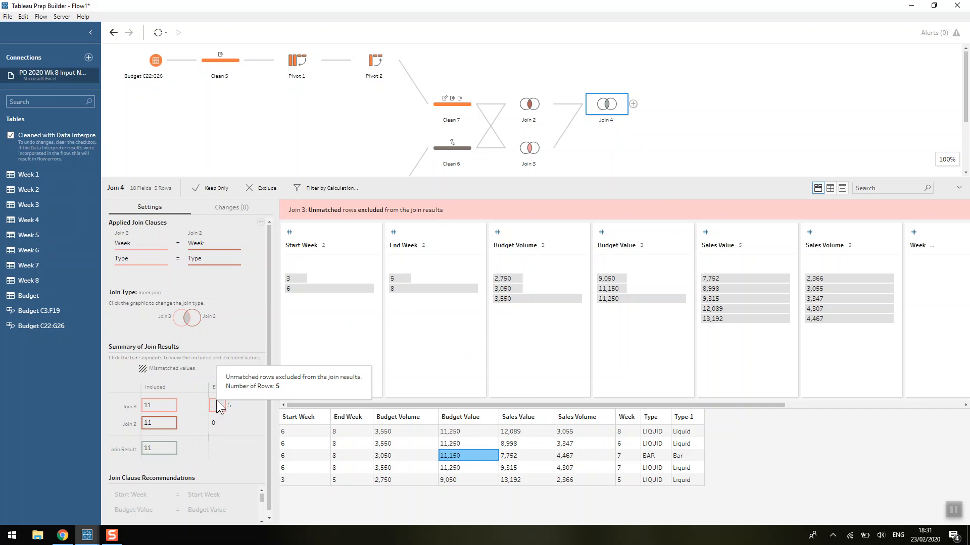
left_click(198, 322)
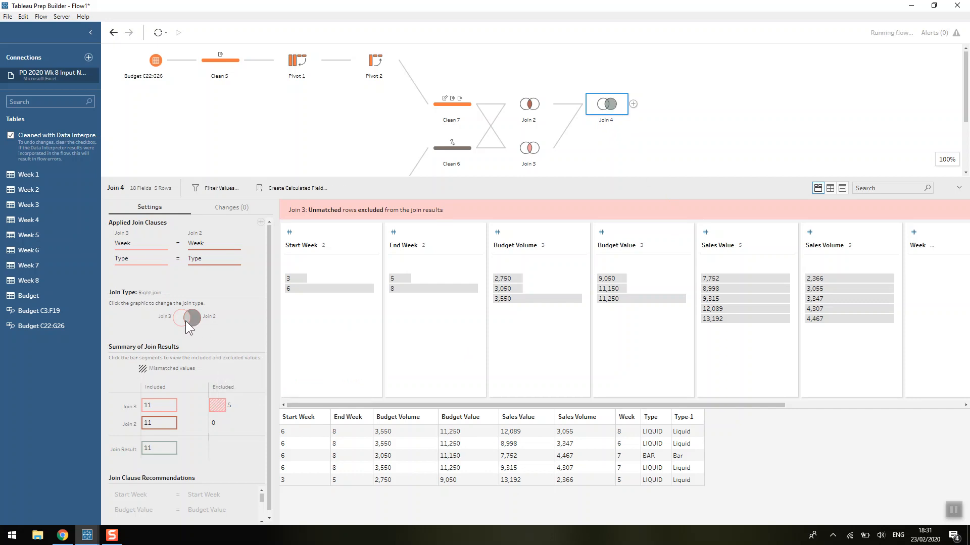
left_click(186, 320)
mouse_move(220, 409)
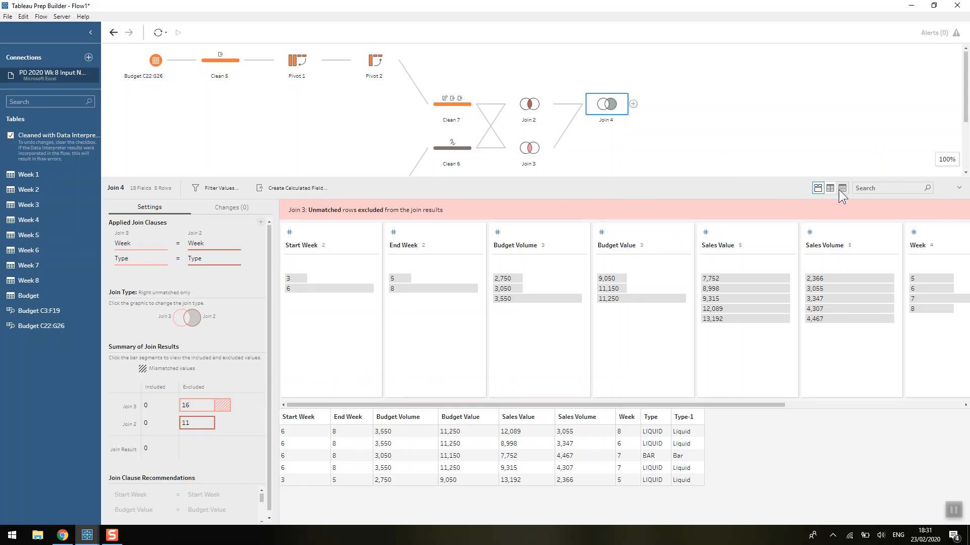
Add a clean step after Join 4 and show its fields as a list.
left_click(633, 104)
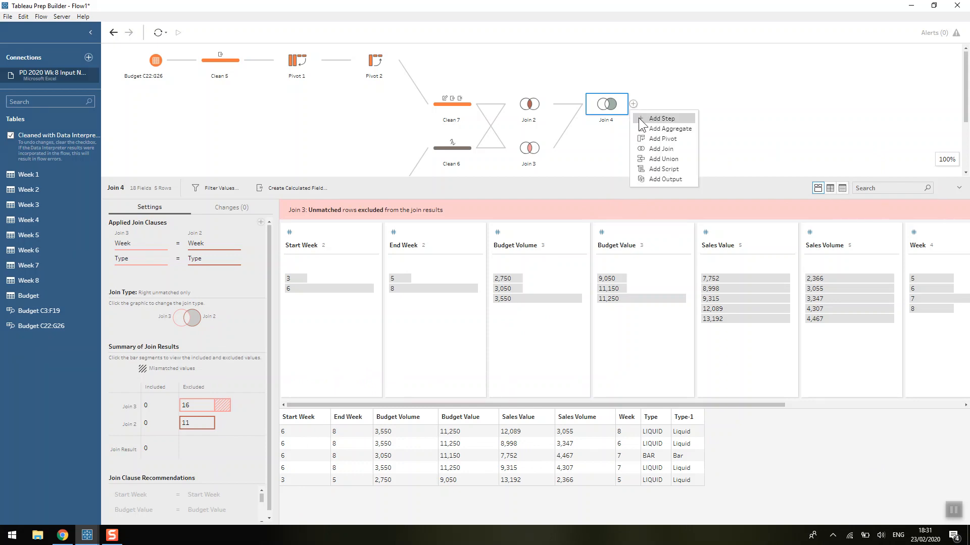
left_click(638, 117)
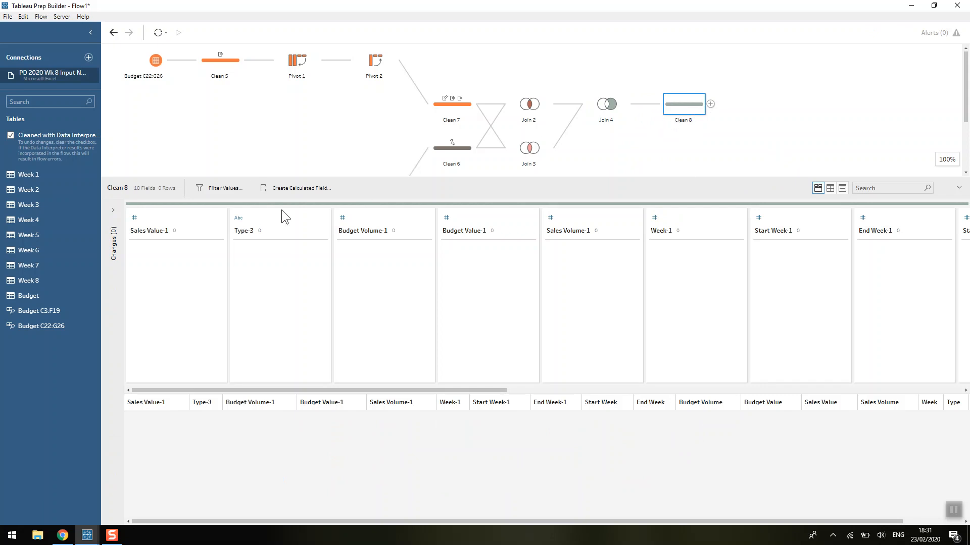
left_click(842, 188)
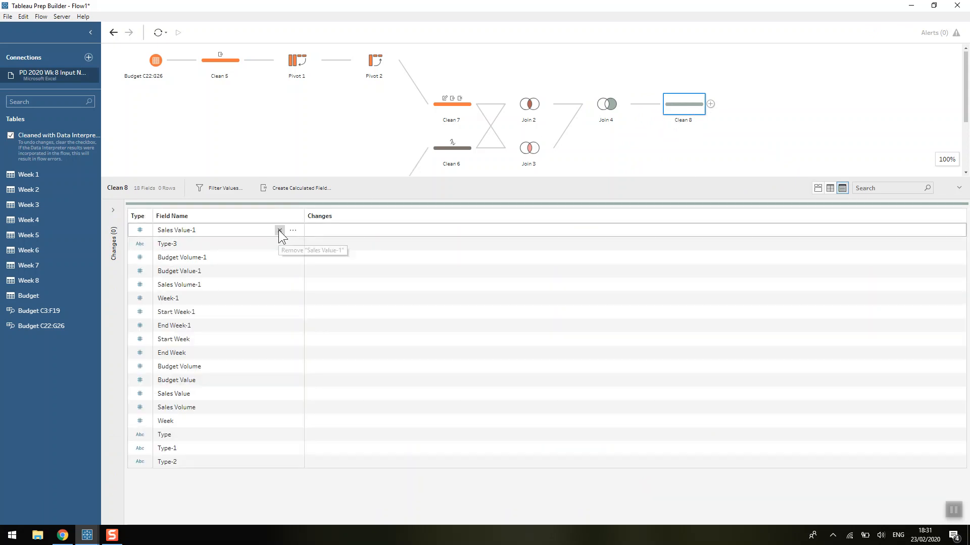
Set Join 4's join type to keep only the unmatched rows from Join 3.
left_click(598, 110)
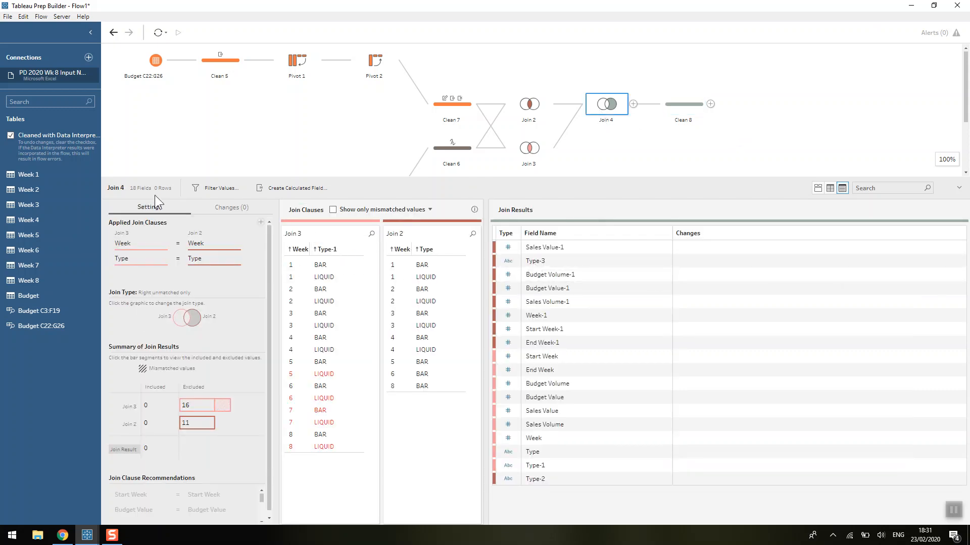
left_click(180, 321)
left_click(195, 324)
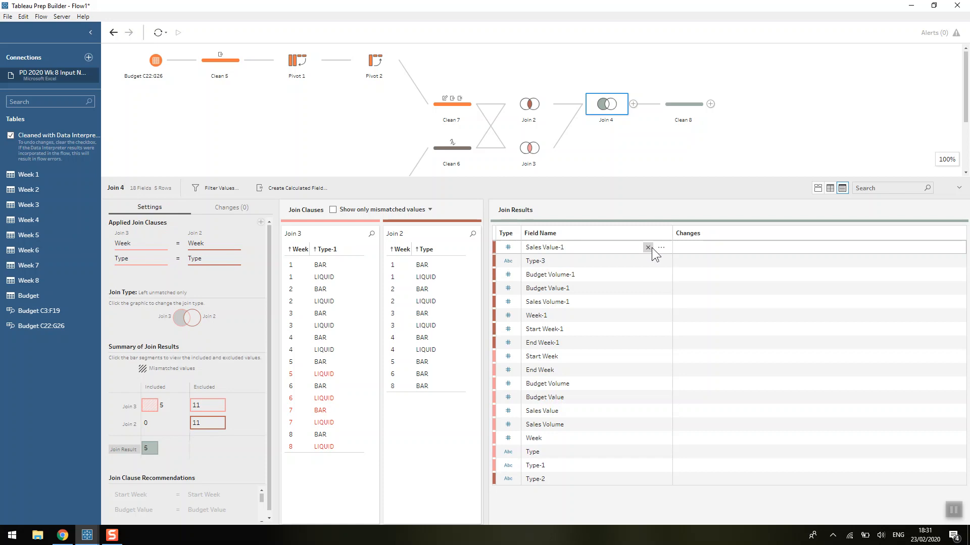
In the new clean step, remove all duplicated joined fields: the -1 suffixed fields, Type-1, Type-2 and Type-3.
left_click(687, 104)
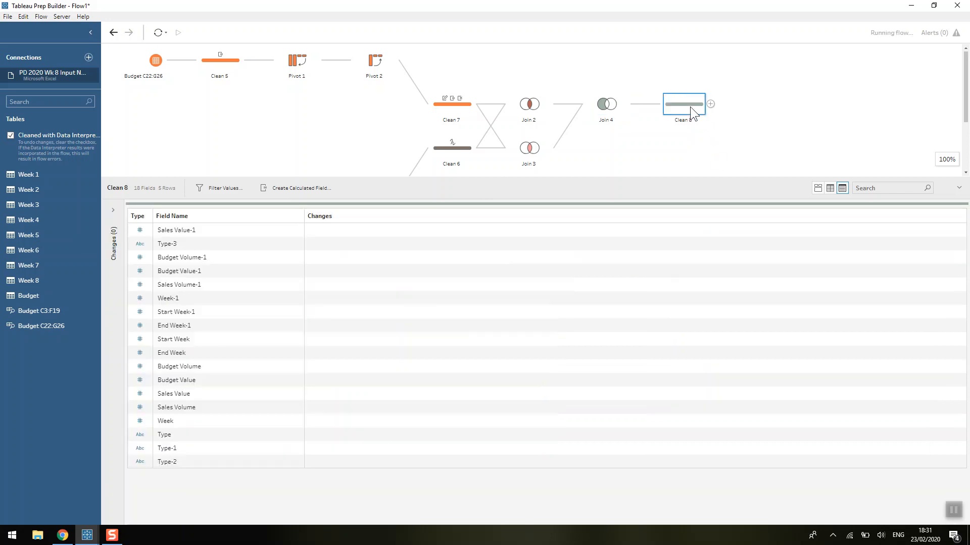
left_click(278, 229)
left_click(279, 230)
left_click(279, 229)
left_click(278, 230)
left_click(279, 229)
left_click(279, 229)
left_click(279, 229)
left_click(278, 230)
left_click(279, 229)
left_click(279, 338)
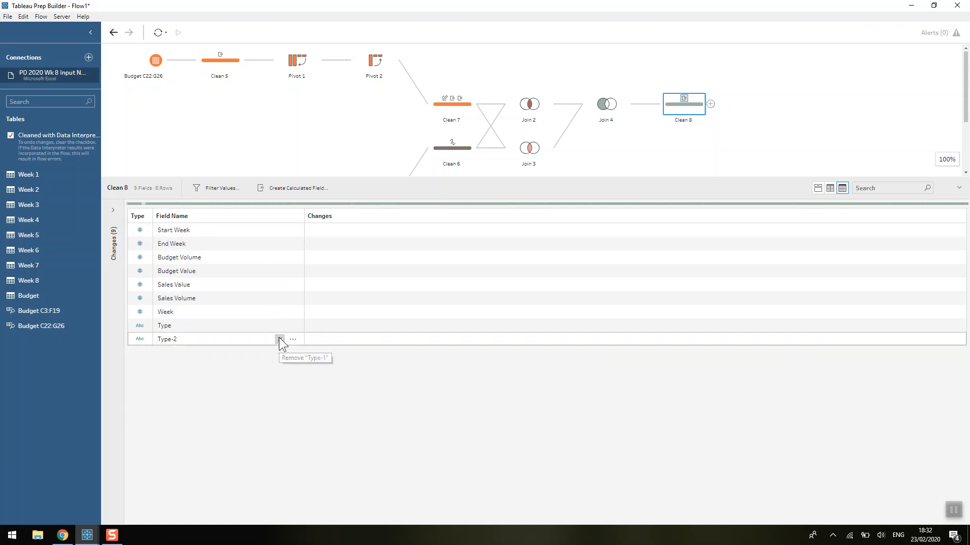
left_click(279, 339)
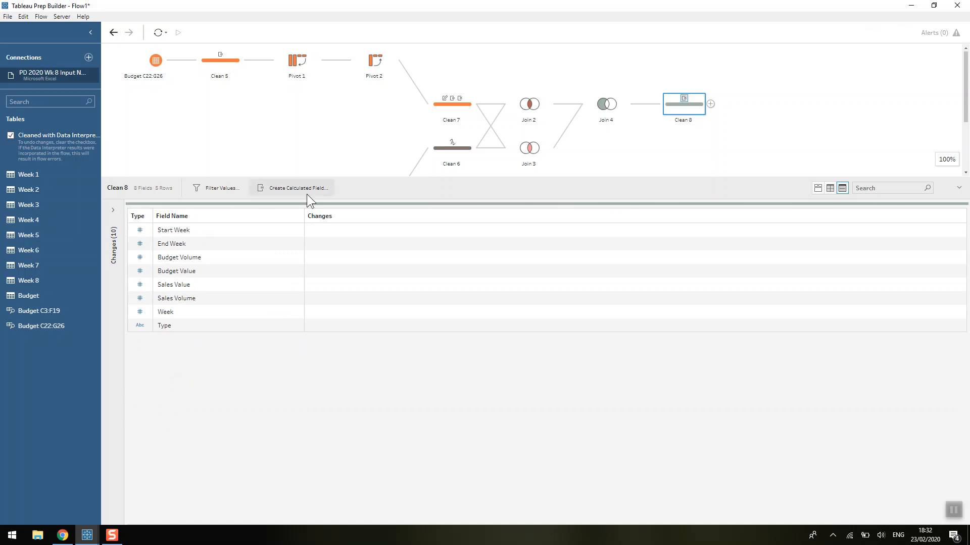
Remove the Start Week and End Week fields from the clean step.
left_click(817, 188)
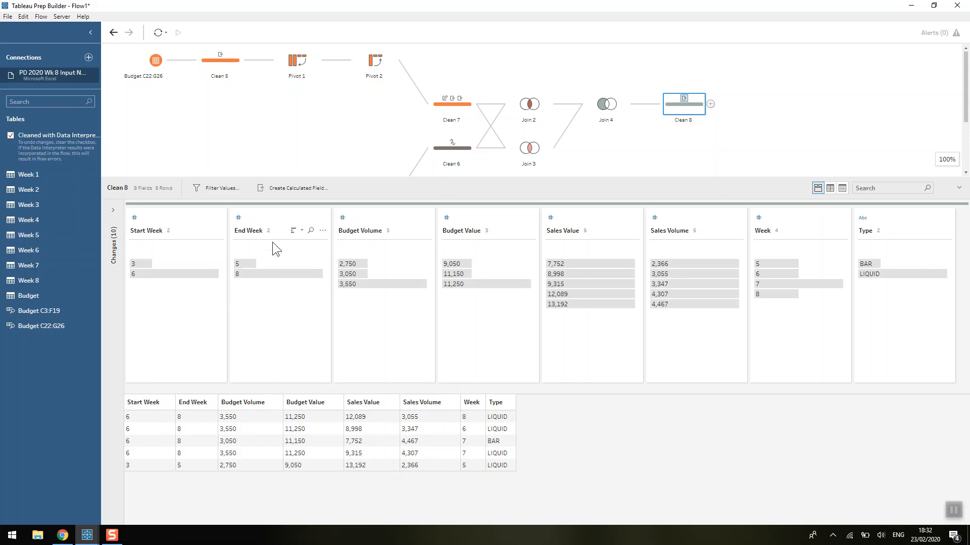
left_click(268, 219)
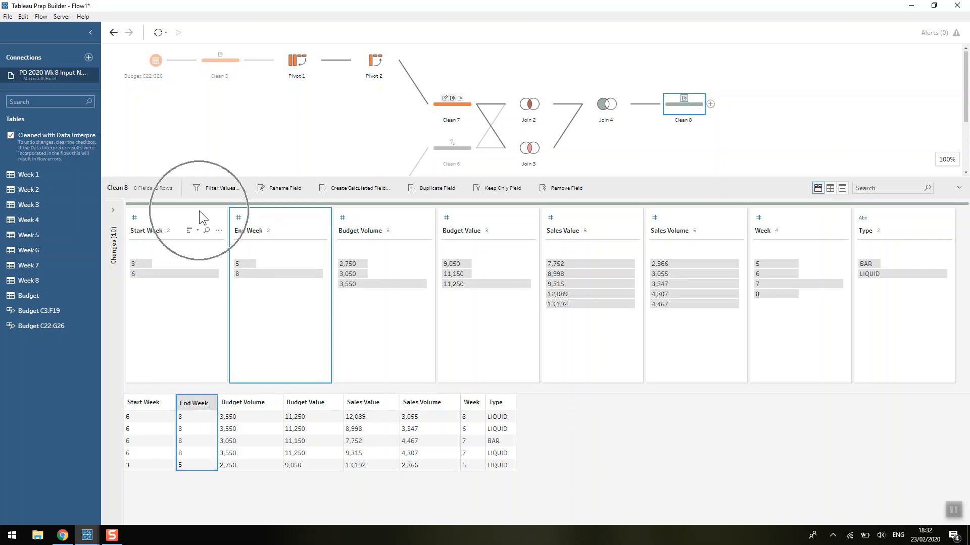
left_click(194, 216)
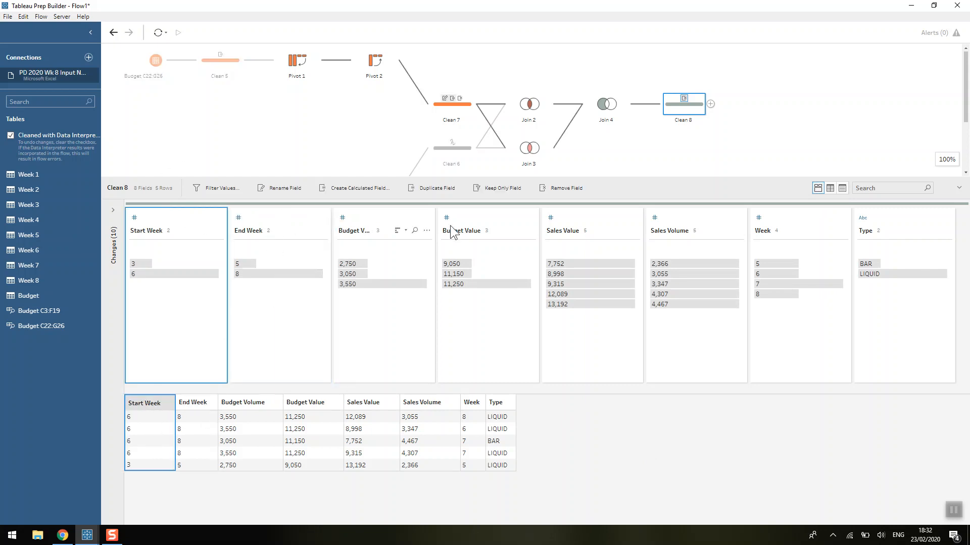
left_click(297, 216, "ctrl")
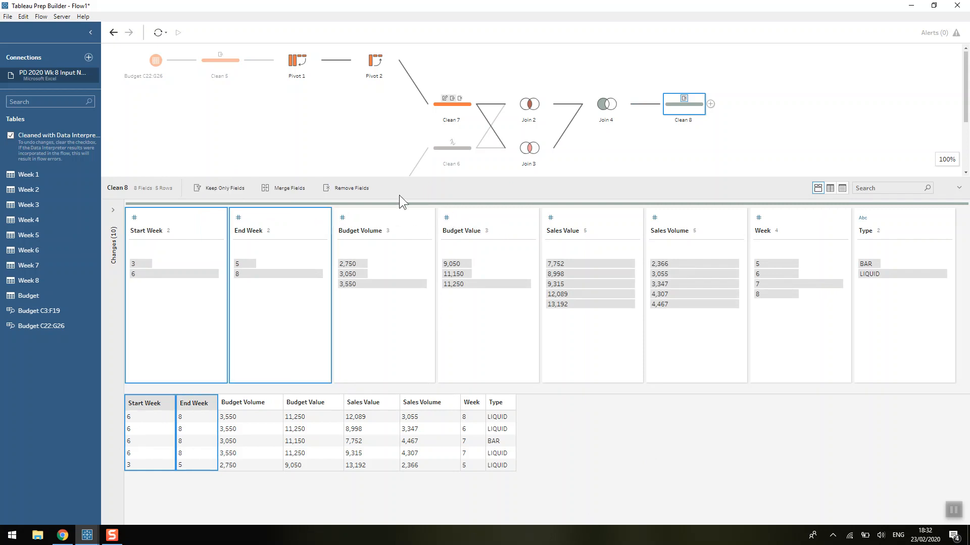
left_click(368, 189)
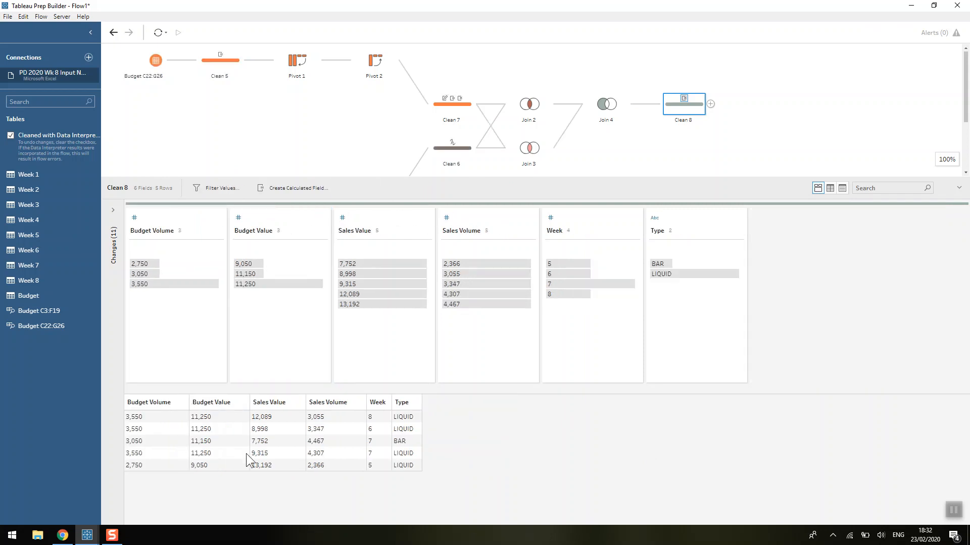